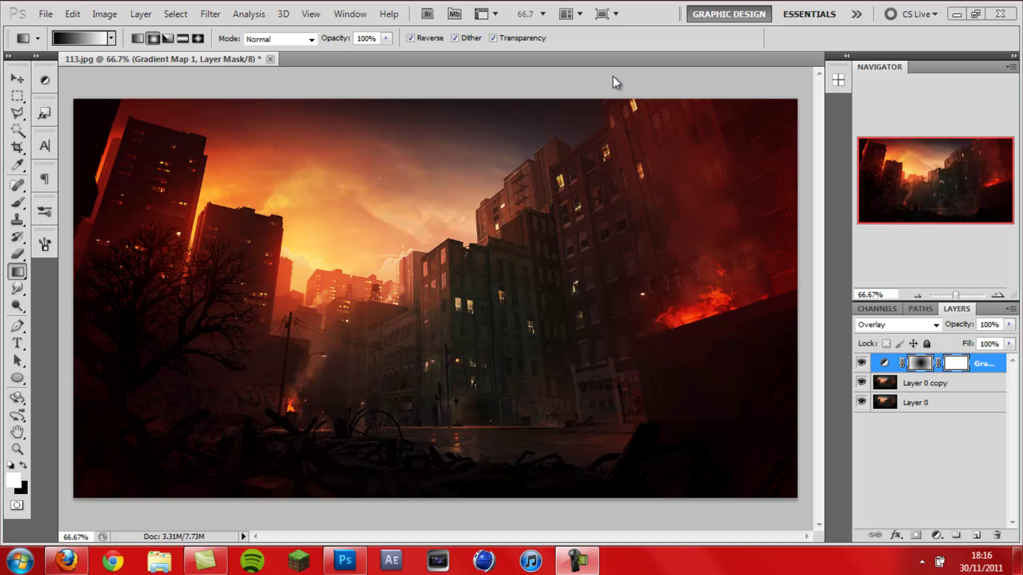
# Merge the Gradient Map layer with Layer 0 copy via Ctrl+E, then toggle visibility to compare
pyautogui.click(18, 79)
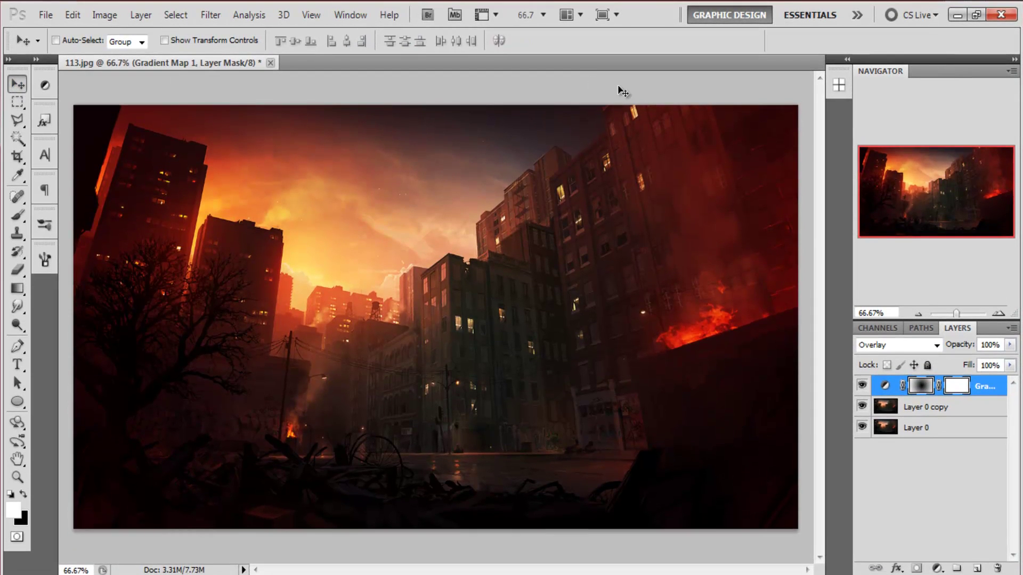
pyautogui.click(961, 409)
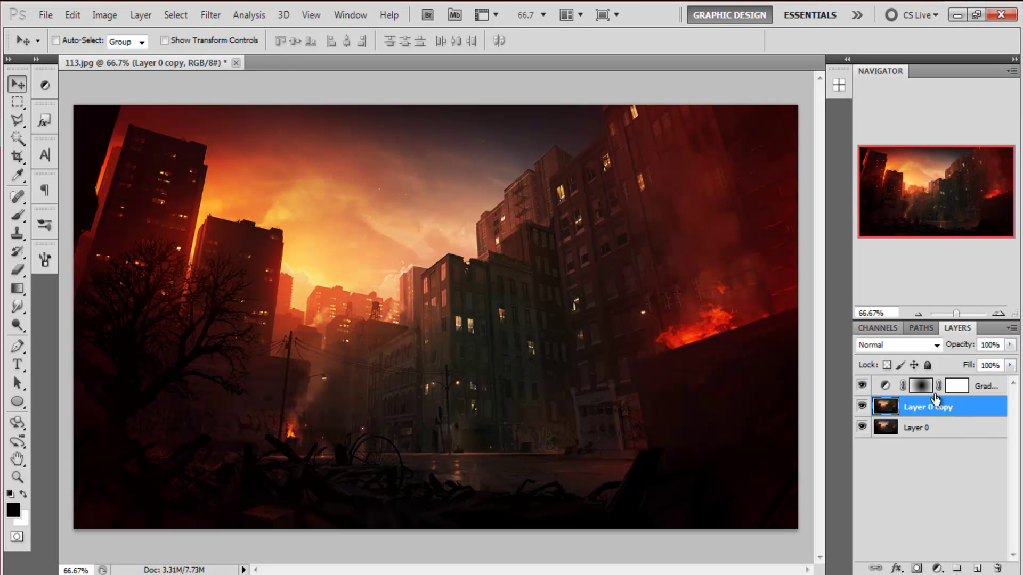
pyautogui.click(976, 391)
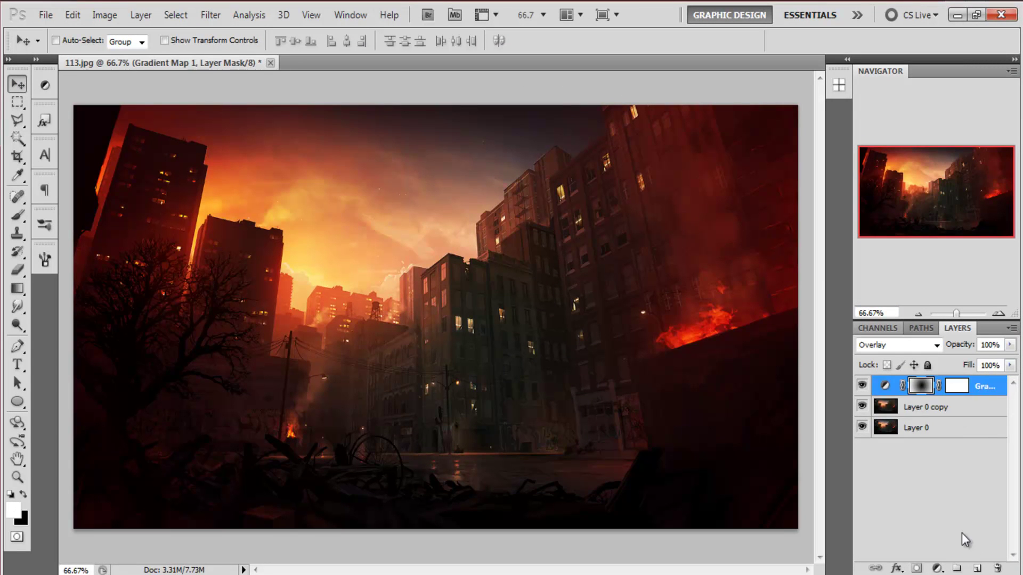
pyautogui.click(928, 411)
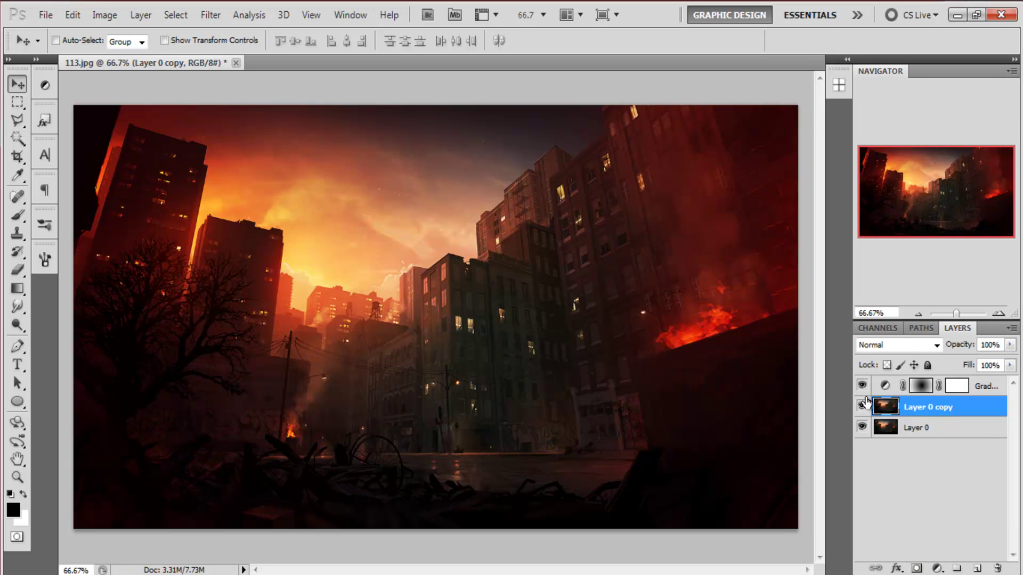
pyautogui.click(978, 387)
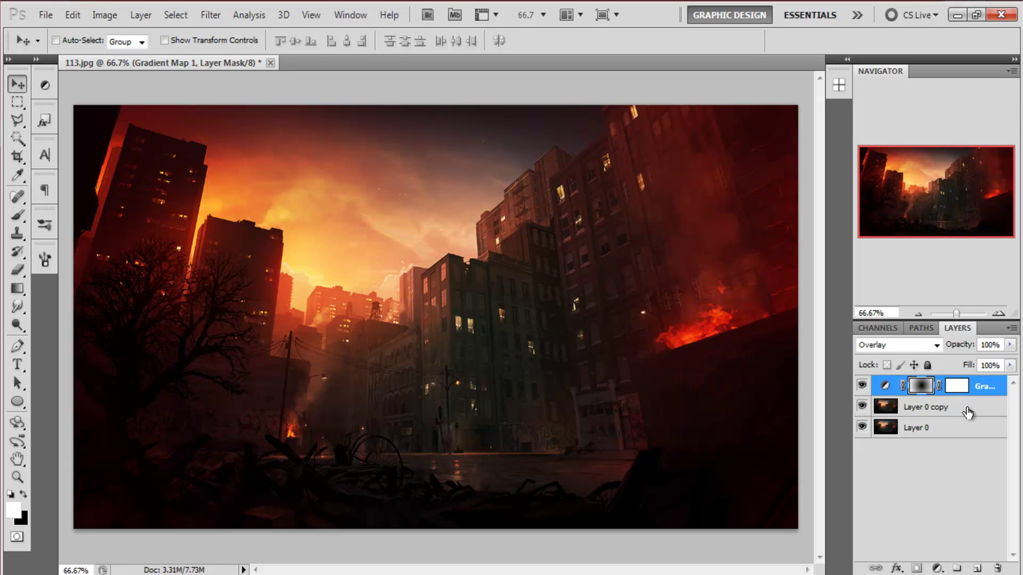
pyautogui.keyDown('shift'); pyautogui.click(969, 408); pyautogui.keyUp('shift')
pyautogui.hotkey('ctrl', 'e')
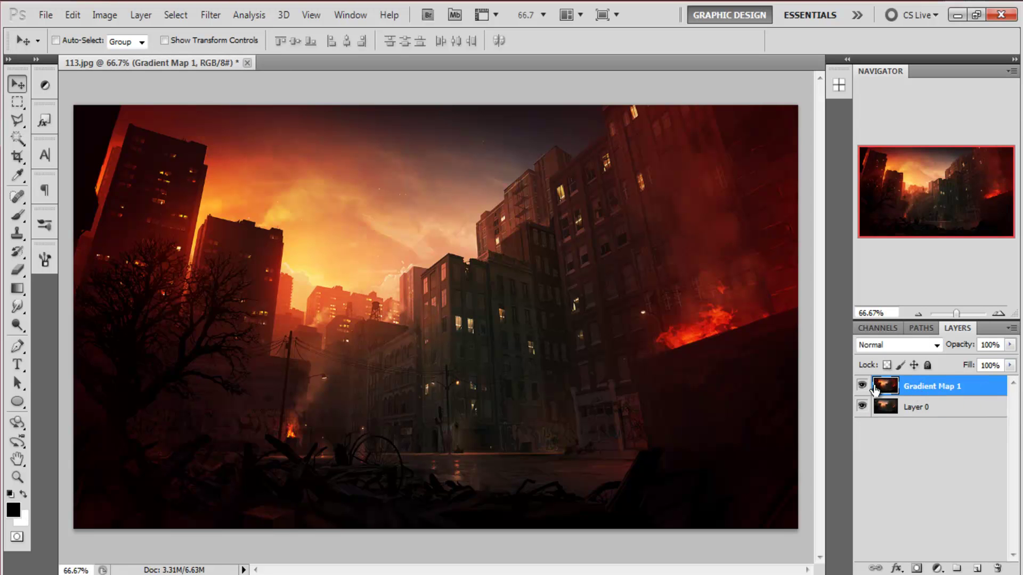
pyautogui.click(863, 386)
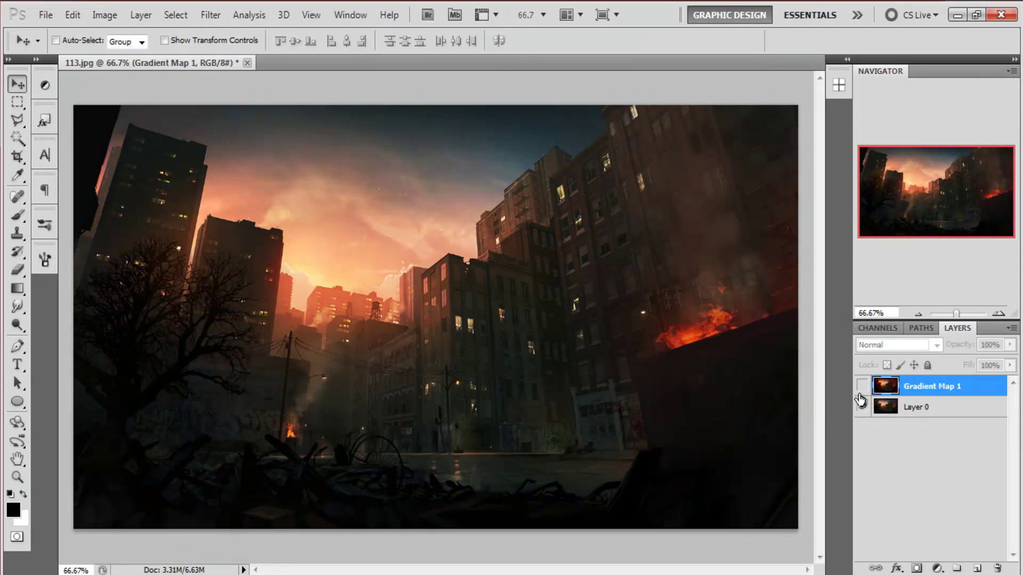
pyautogui.click(862, 385)
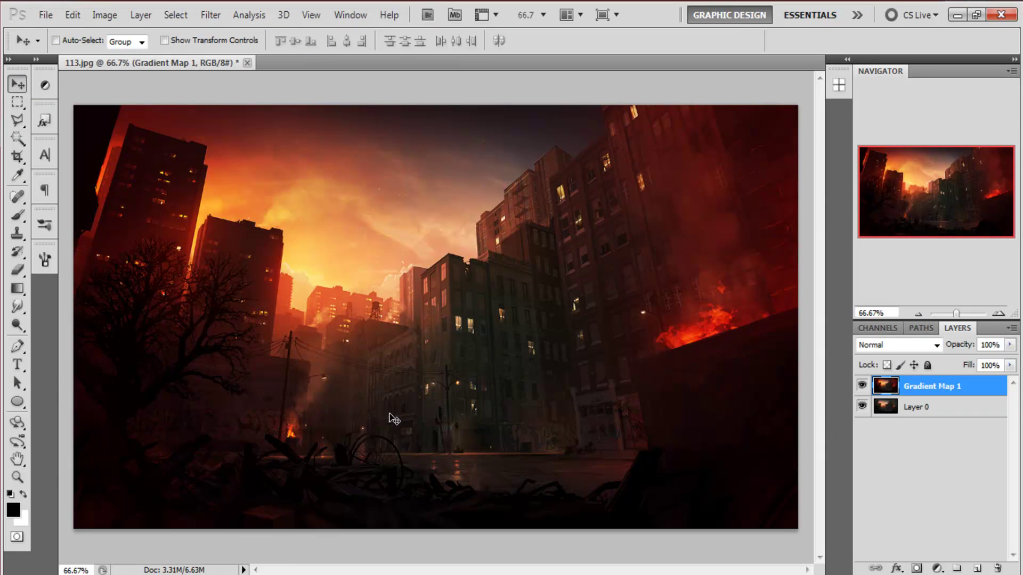
pyautogui.click(210, 15)
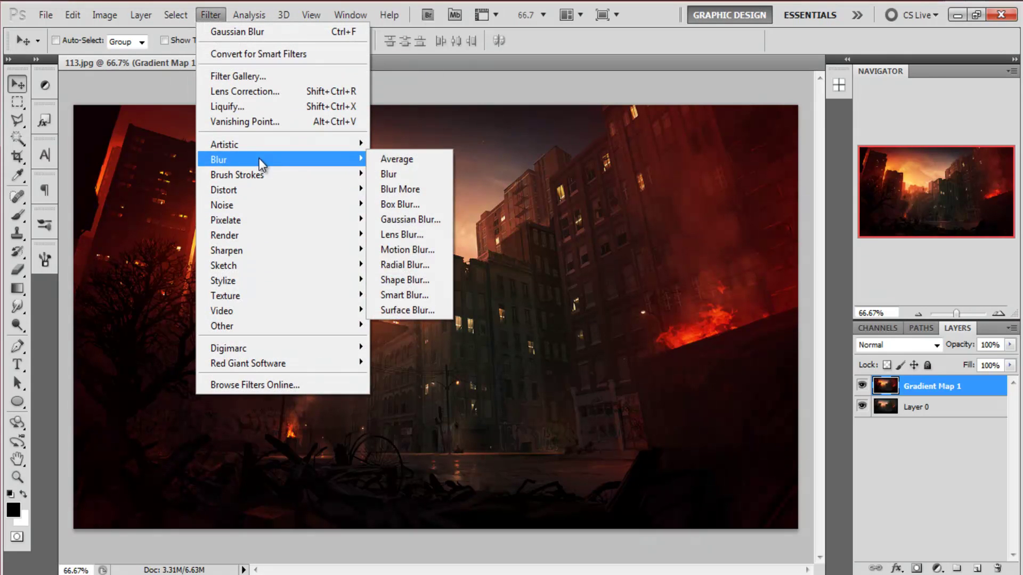
pyautogui.moveTo(262, 288)
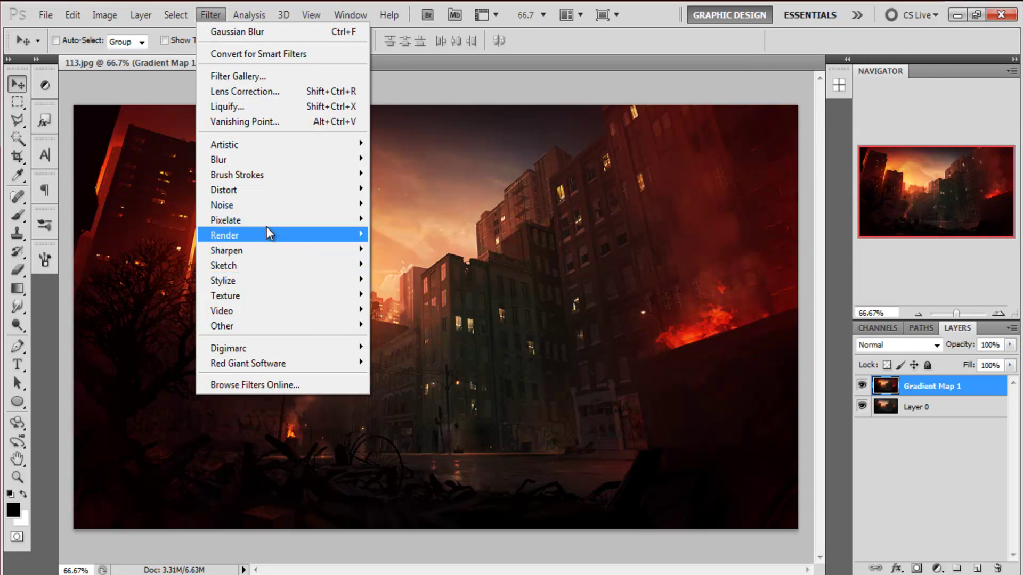
pyautogui.click(376, 149)
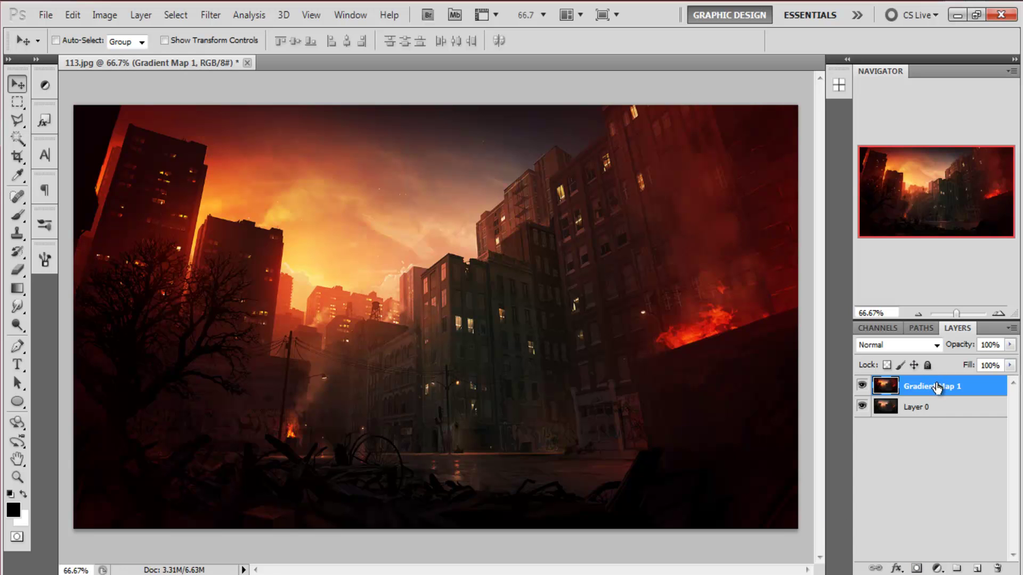
# Delete Gradient Map 1 and duplicate Layer 0, leaving the Filter menu unused
pyautogui.press('Delete')
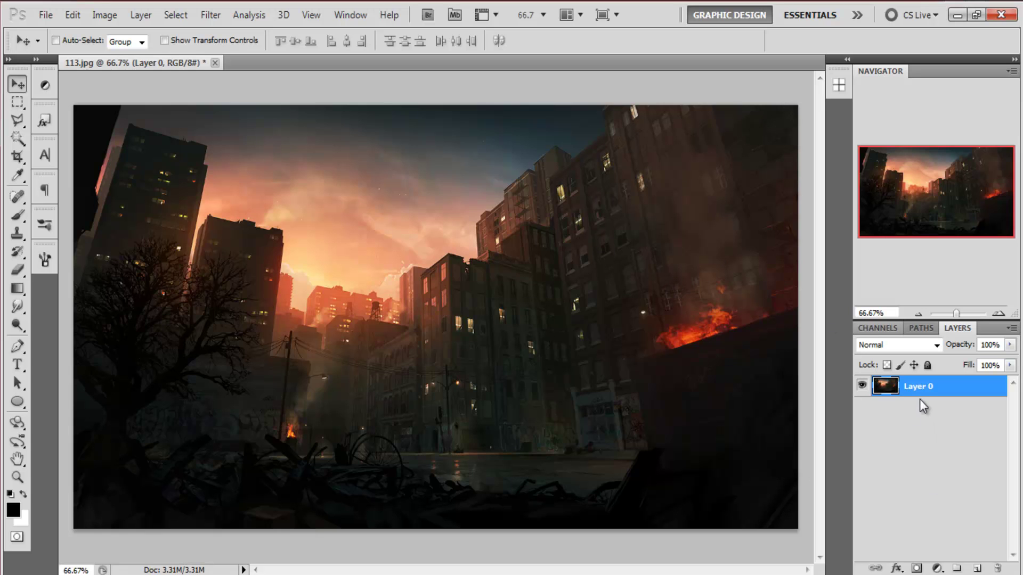
pyautogui.hotkey('ctrl', 'j')
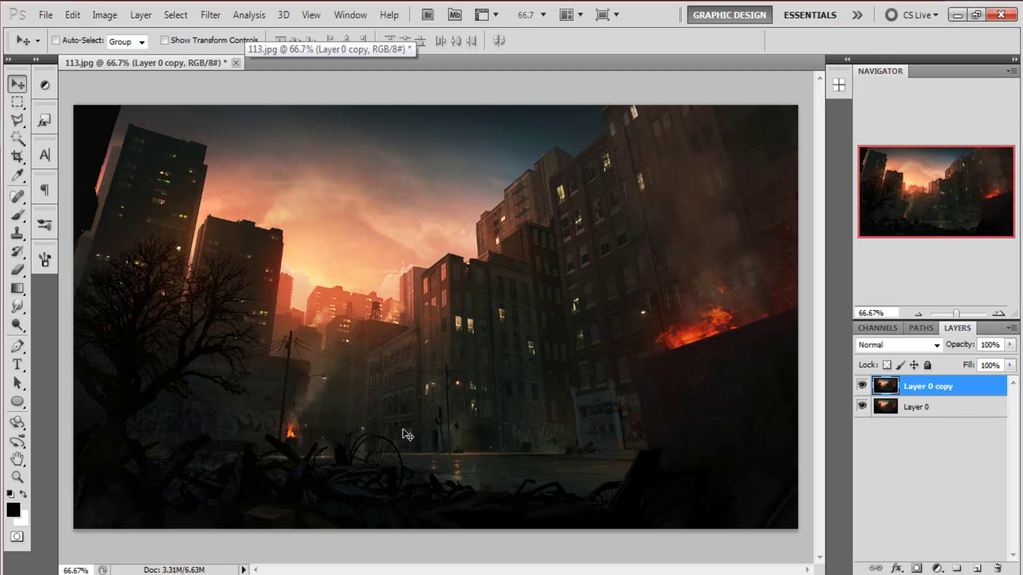
pyautogui.click(213, 16)
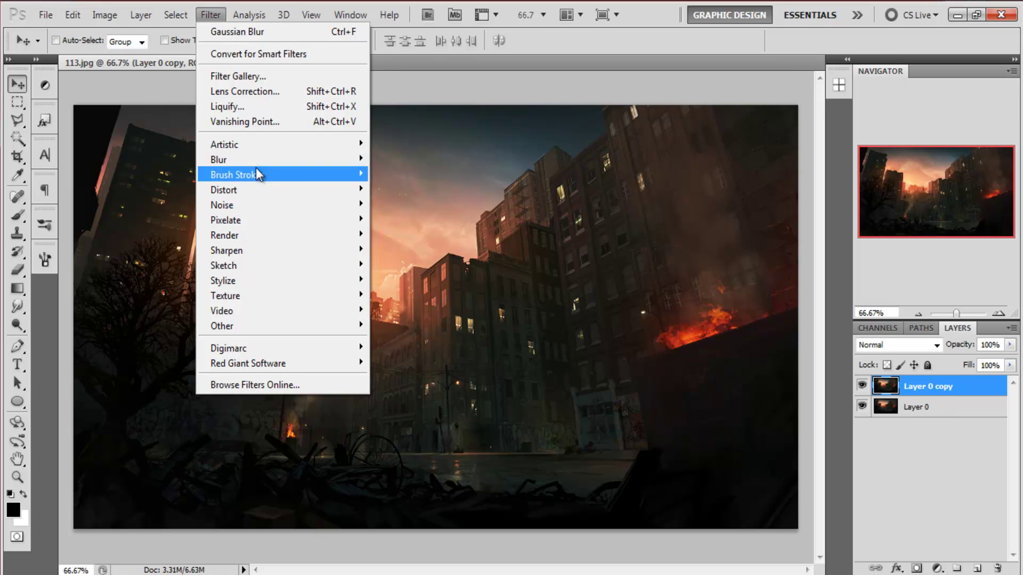
pyautogui.moveTo(309, 159)
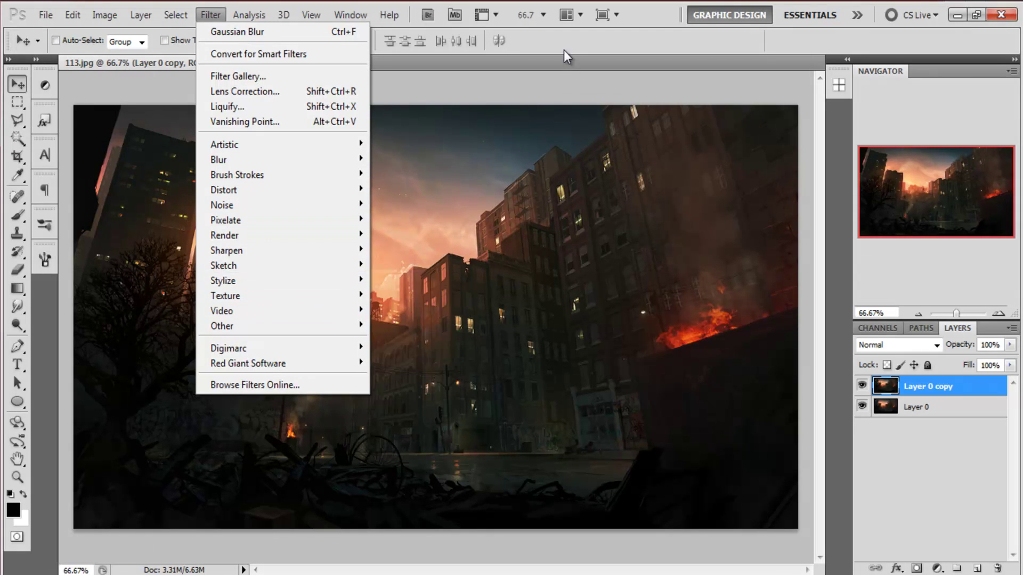
pyautogui.click(481, 140)
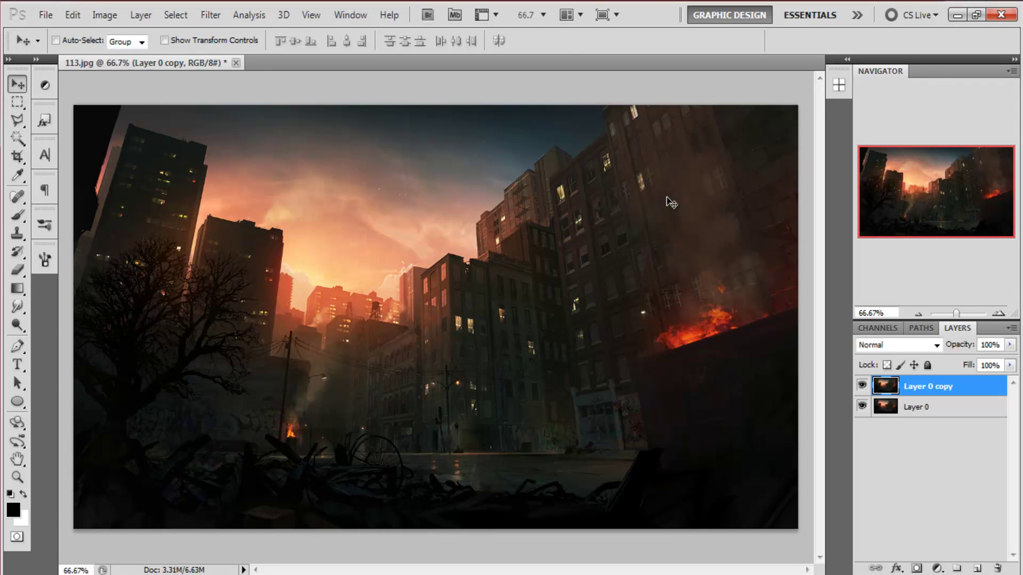
# Add a Gradient Map adjustment layer through Layer > New Adjustment Layer
pyautogui.click(140, 16)
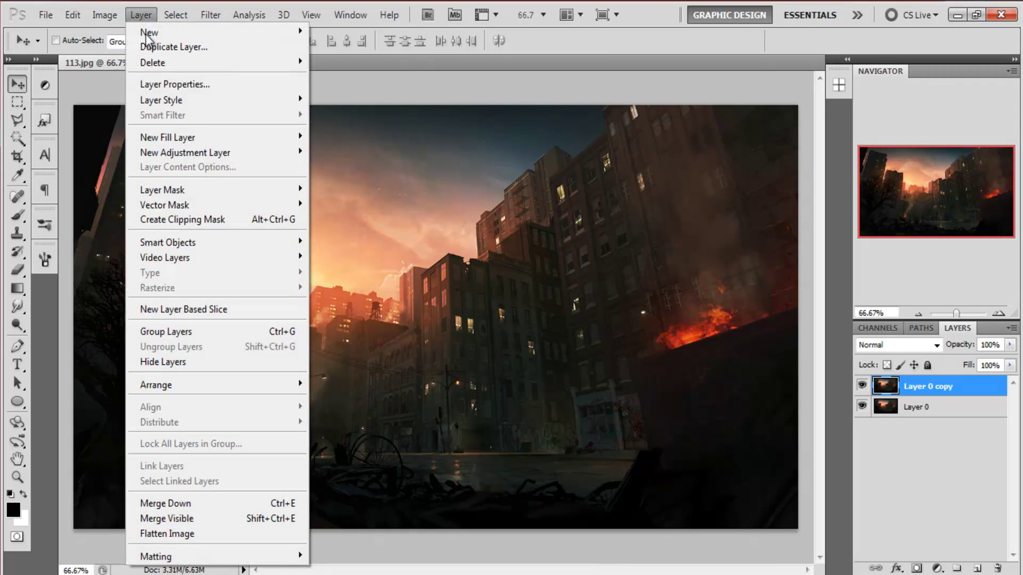
pyautogui.moveTo(169, 155)
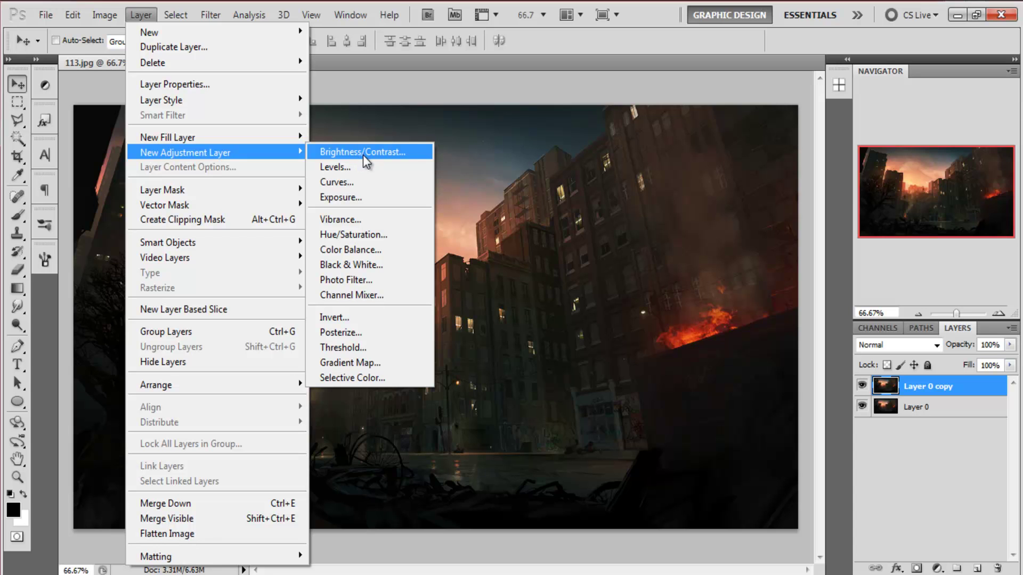
pyautogui.click(350, 364)
pyautogui.click(632, 189)
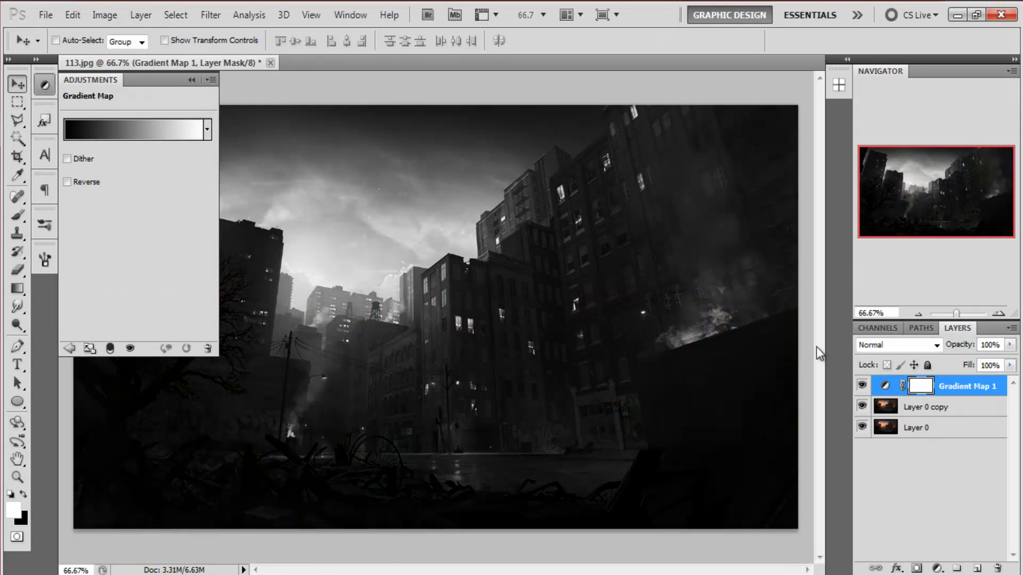
# Set the gradient map's blend mode to Overlay after trying Soft Light, and open its gradient editor
pyautogui.click(906, 348)
pyautogui.click(904, 199)
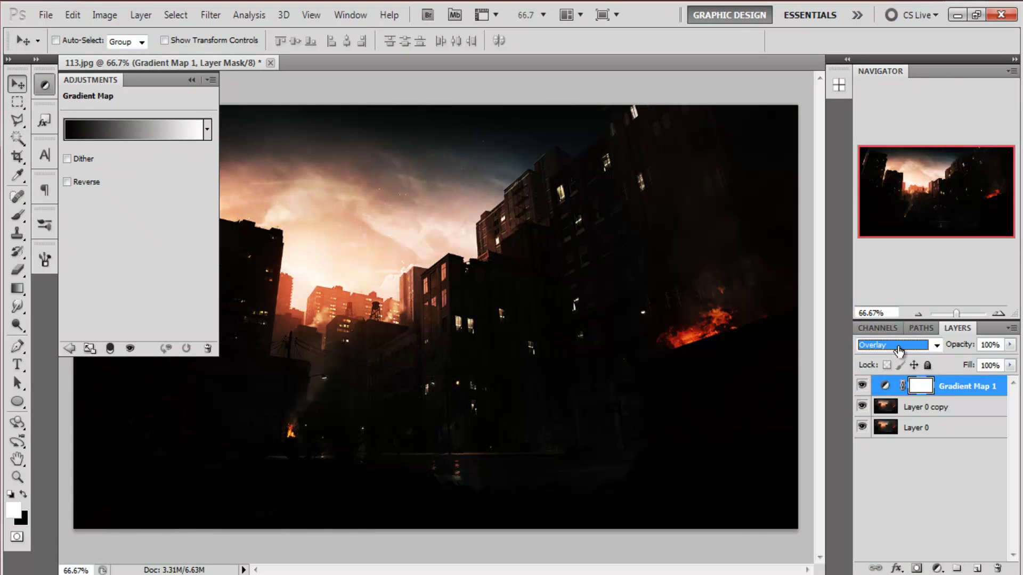
pyautogui.click(906, 346)
pyautogui.click(904, 216)
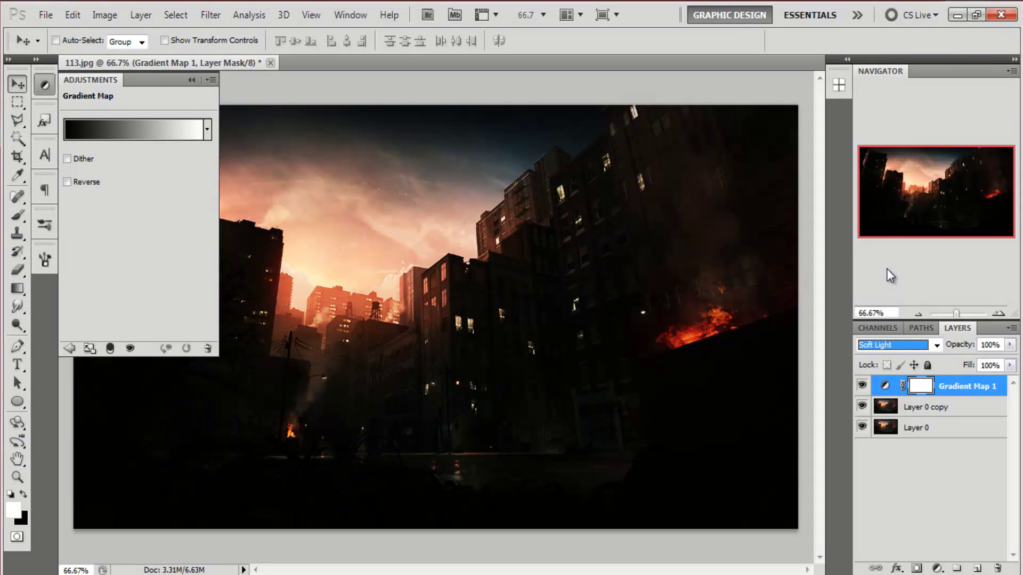
pyautogui.click(884, 346)
pyautogui.click(904, 199)
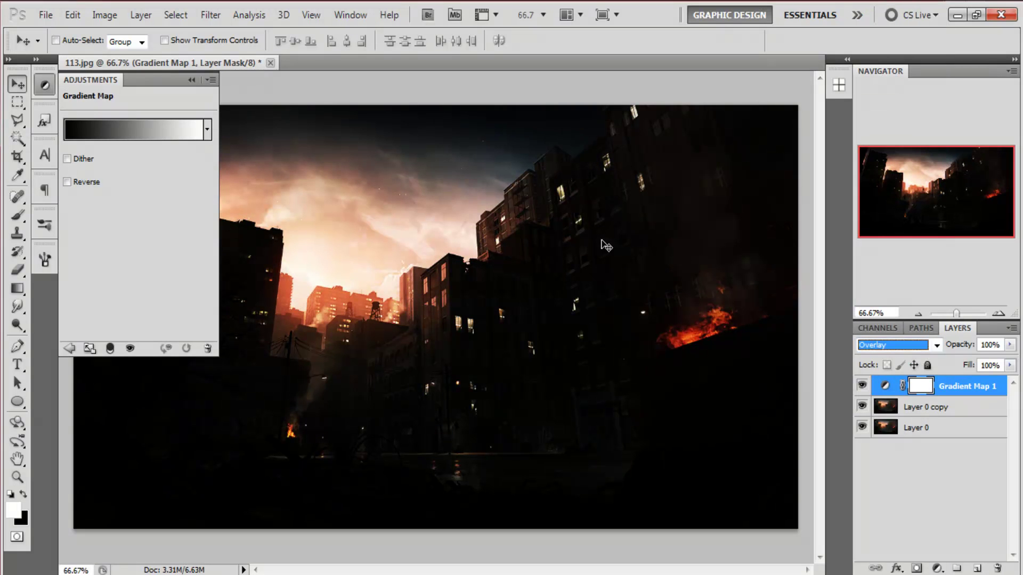
pyautogui.click(120, 130)
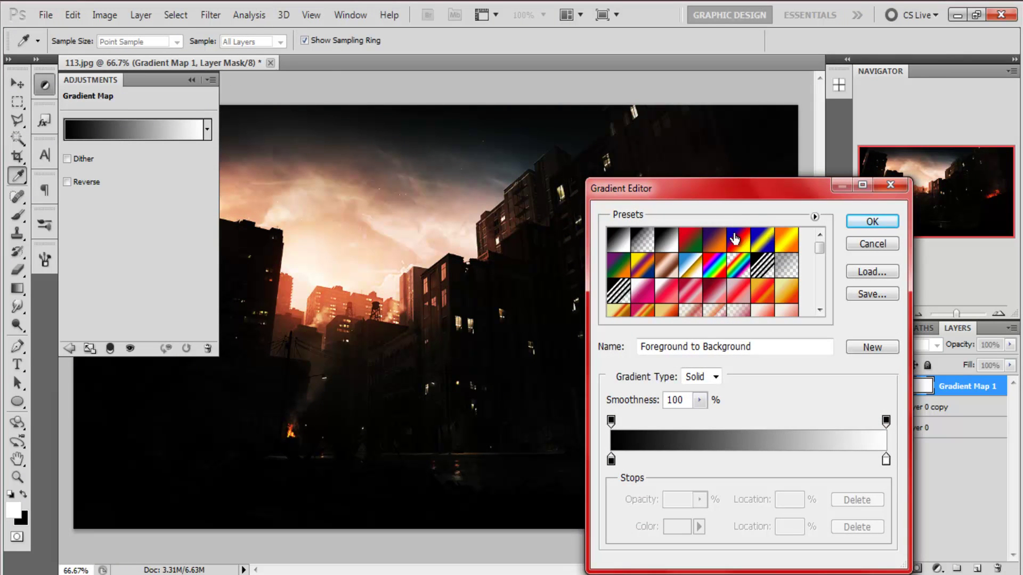
# Try several gradient presets and settle on the Red, Green preset
pyautogui.moveTo(736, 192); pyautogui.dragTo(768, 171)
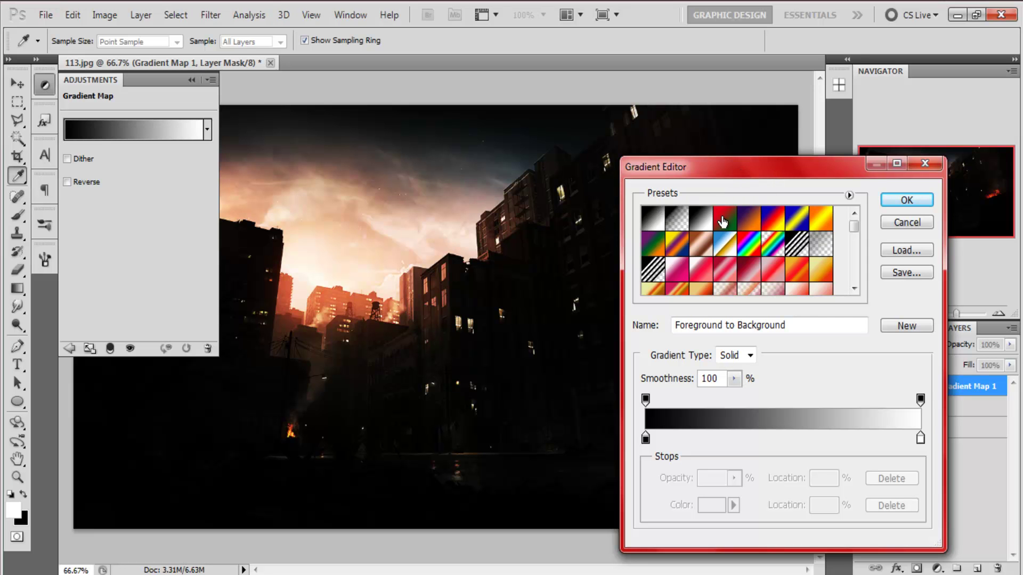
pyautogui.click(748, 217)
pyautogui.click(820, 218)
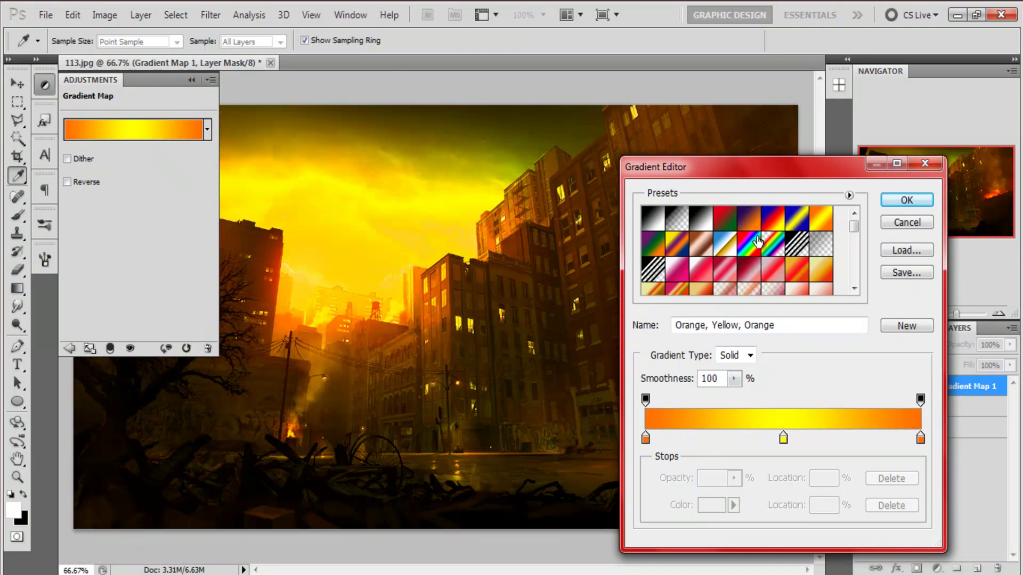
pyautogui.moveTo(855, 228)
pyautogui.mouseDown()
pyautogui.moveTo(860, 278)
pyautogui.moveTo(860, 210)
pyautogui.mouseUp()
pyautogui.click(725, 218)
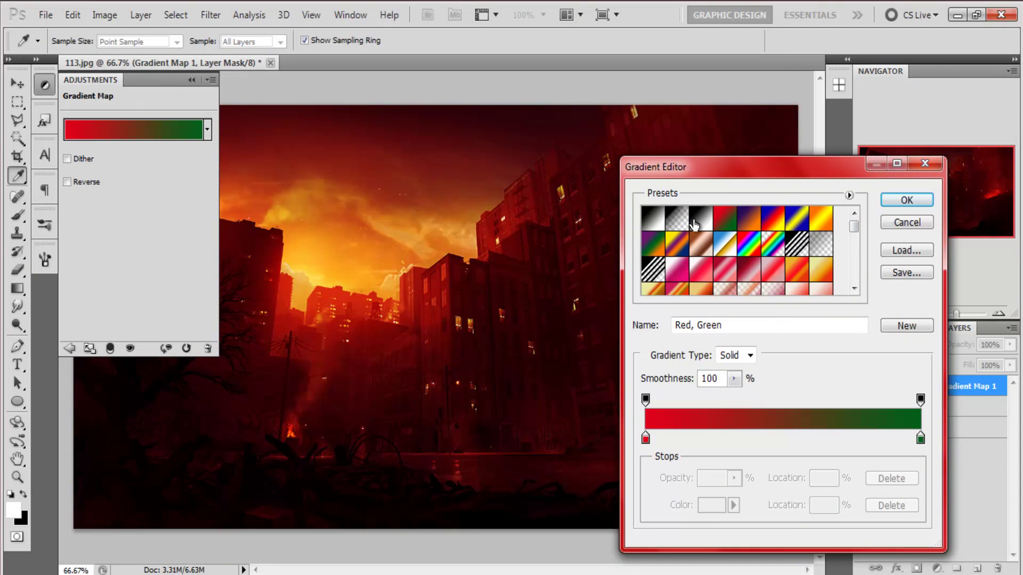
pyautogui.click(748, 218)
pyautogui.click(773, 217)
pyautogui.click(725, 218)
pyautogui.click(750, 221)
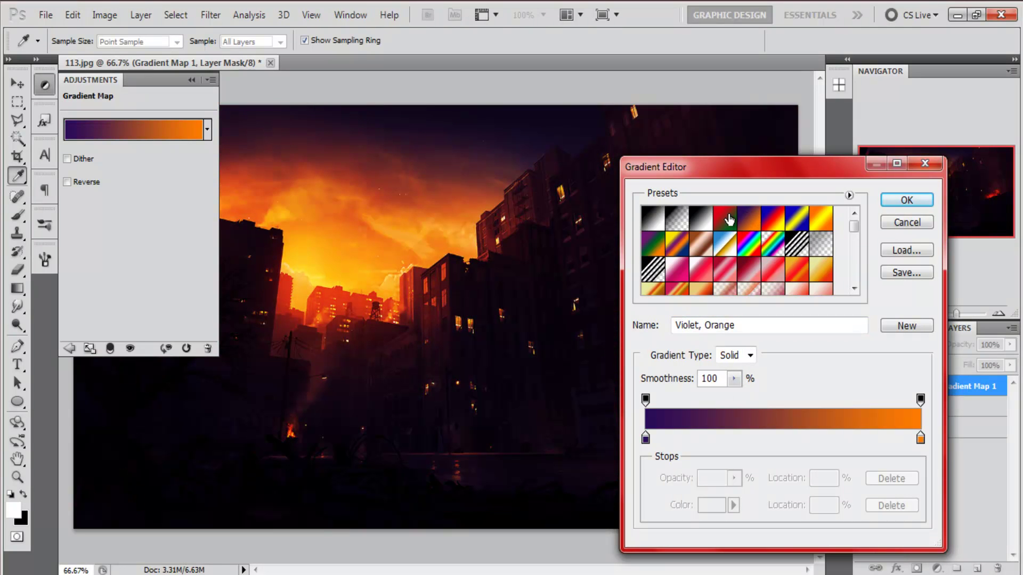
pyautogui.click(724, 218)
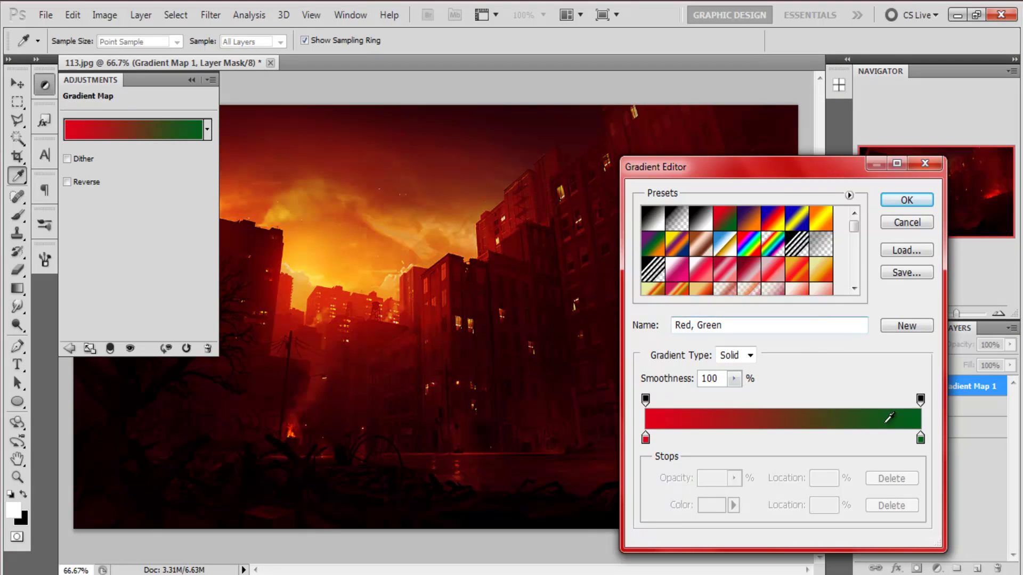
# Change the green gradient end to bright orange and confirm the red-orange gradient
pyautogui.doubleClick(920, 439)
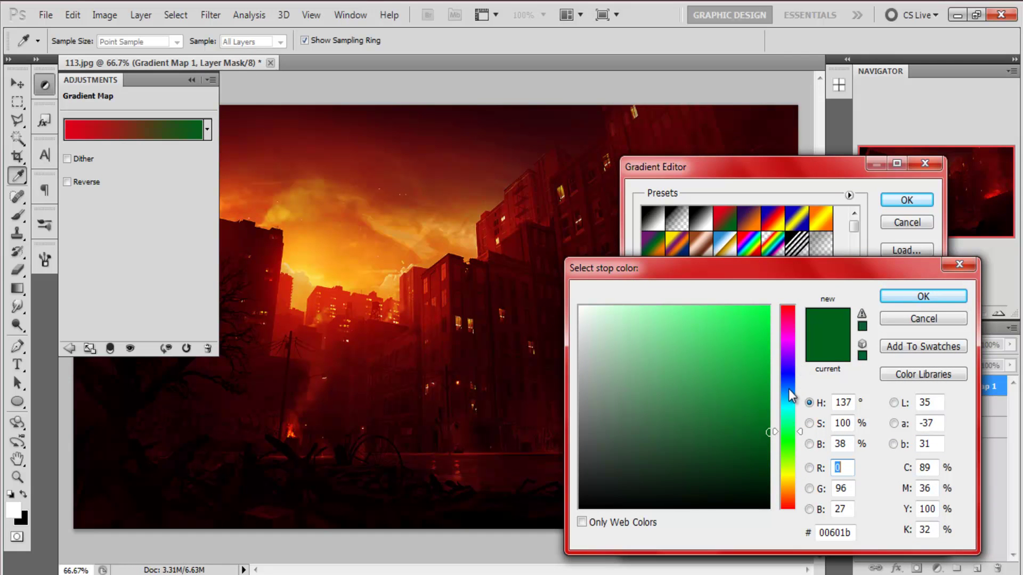
pyautogui.moveTo(789, 426); pyautogui.dragTo(790, 492)
pyautogui.click(769, 305)
pyautogui.click(923, 296)
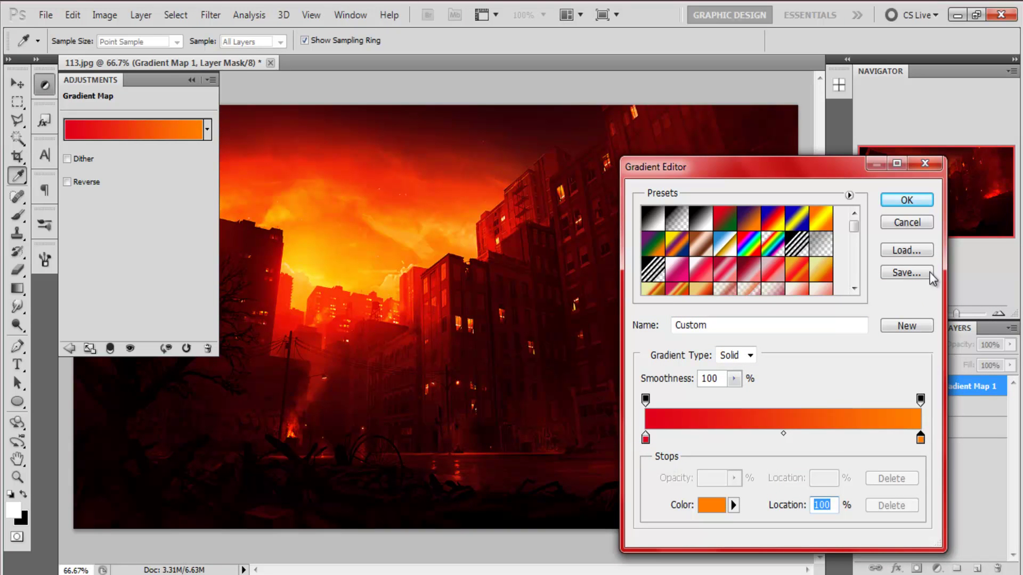
pyautogui.click(906, 202)
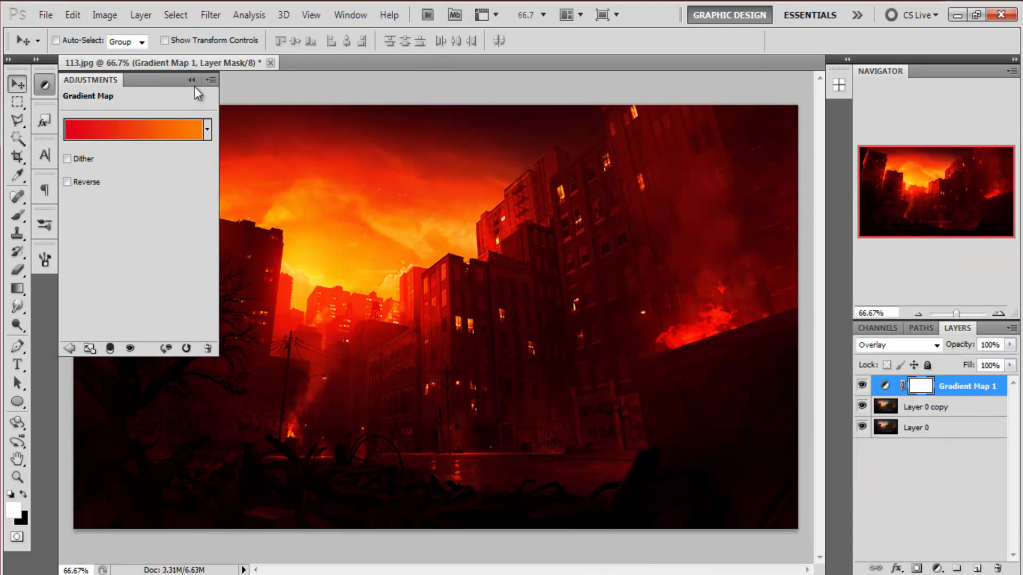
pyautogui.click(192, 79)
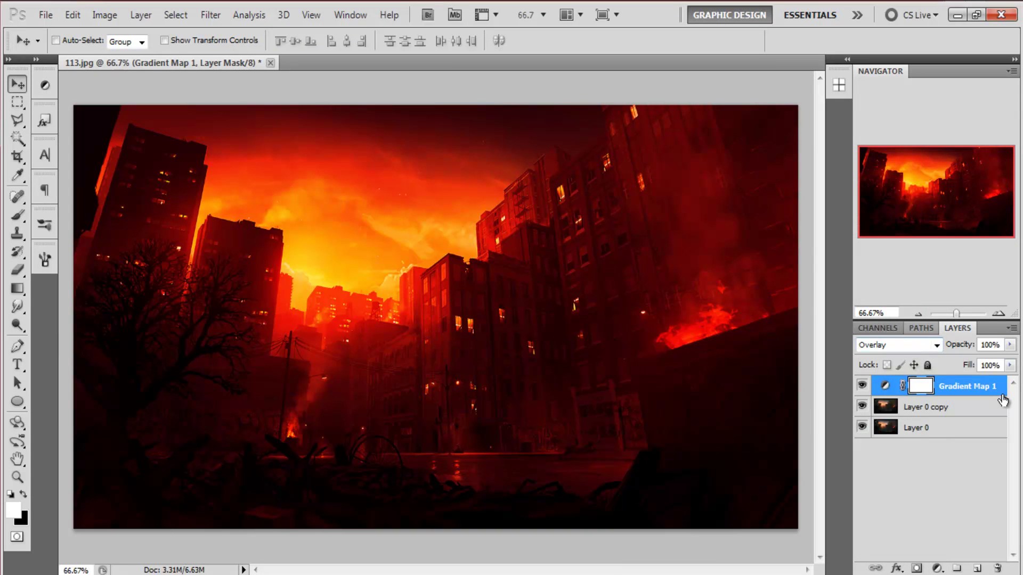
# Merge Layer 0 copy with the gradient map and toggle Gradient Map 1 to compare
pyautogui.keyDown('shift'); pyautogui.click(953, 412); pyautogui.keyUp('shift')
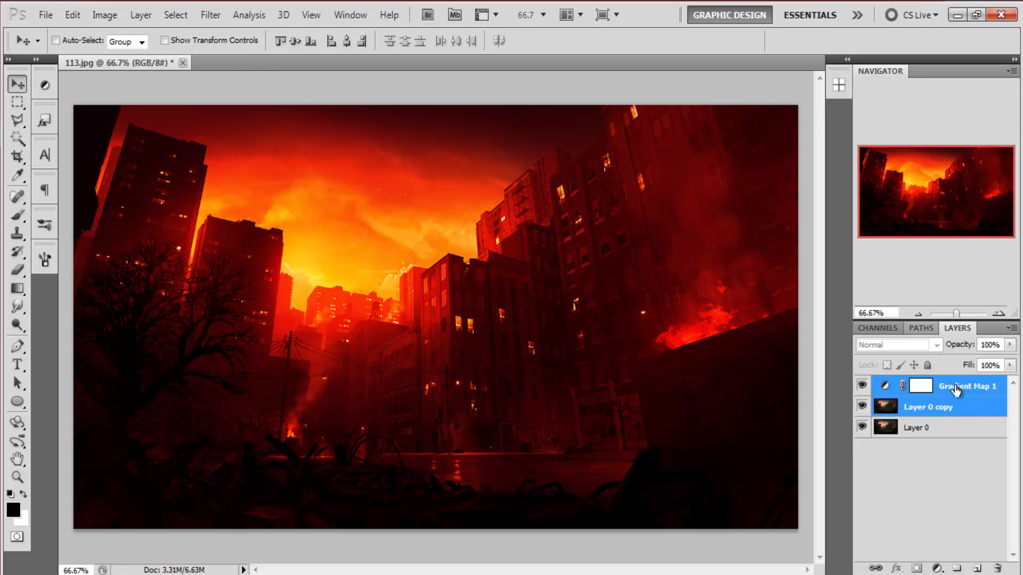
pyautogui.hotkey('ctrl', 'e')
pyautogui.click(930, 411)
pyautogui.click(861, 387)
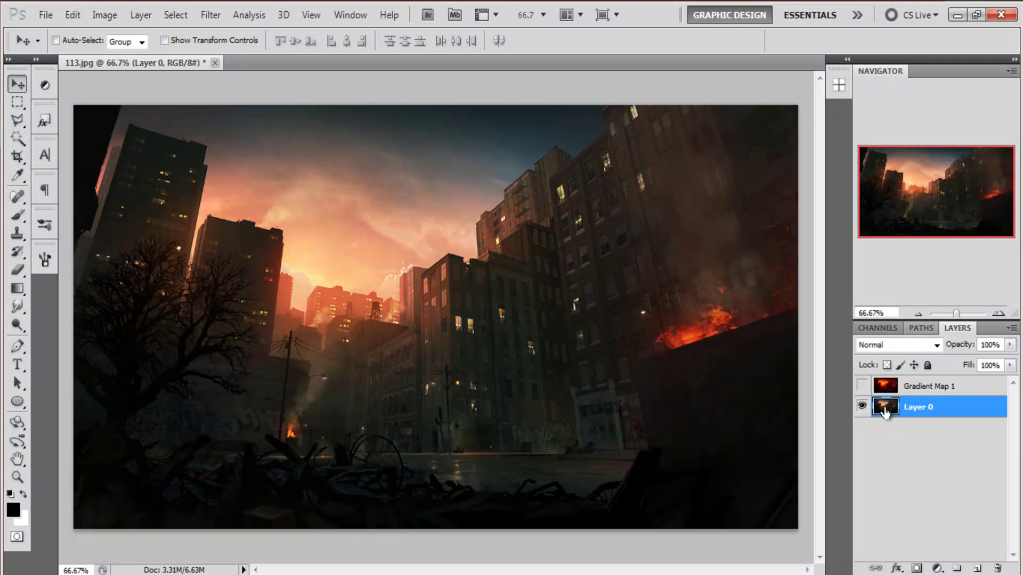
pyautogui.click(863, 386)
pyautogui.click(929, 391)
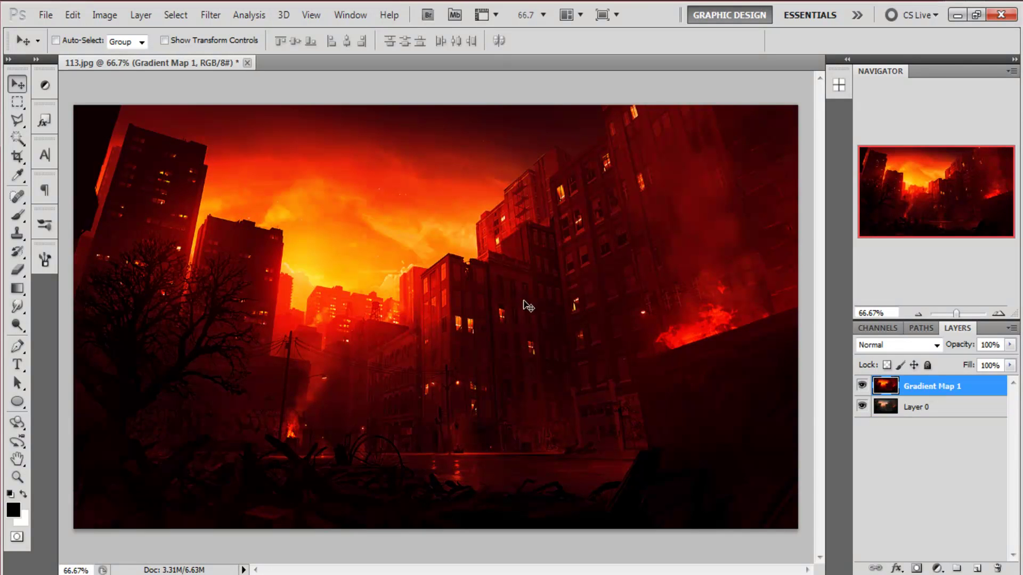
# Add a layer mask to Gradient Map 1 and set the Gradient tool to Foreground to Background
pyautogui.click(916, 568)
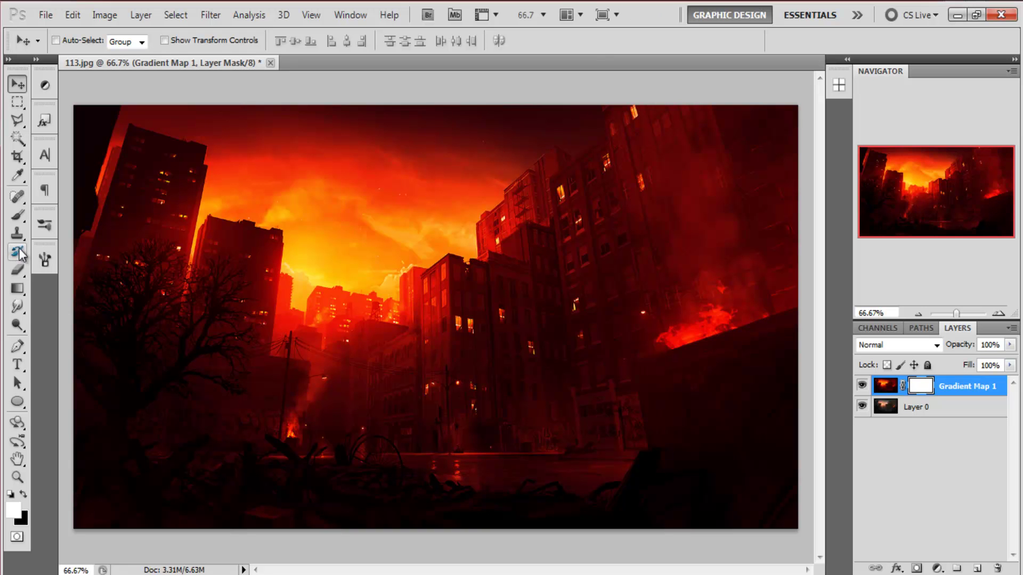
pyautogui.click(17, 292)
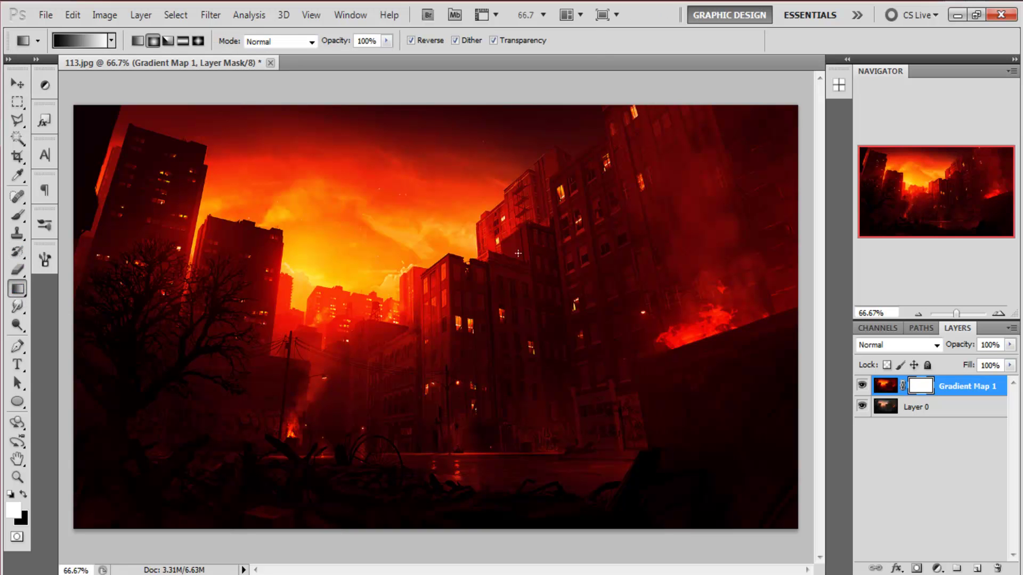
pyautogui.click(79, 42)
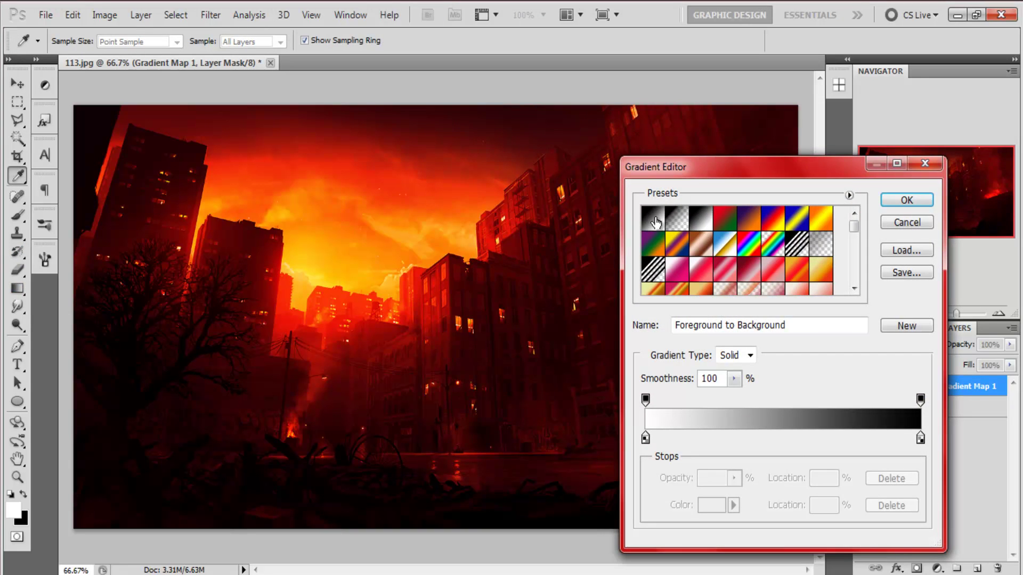
pyautogui.click(691, 225)
pyautogui.click(654, 218)
pyautogui.click(700, 222)
pyautogui.moveTo(744, 163)
pyautogui.mouseDown()
pyautogui.moveTo(764, 490)
pyautogui.moveTo(593, 437)
pyautogui.moveTo(776, 213)
pyautogui.moveTo(740, 173)
pyautogui.mouseUp()
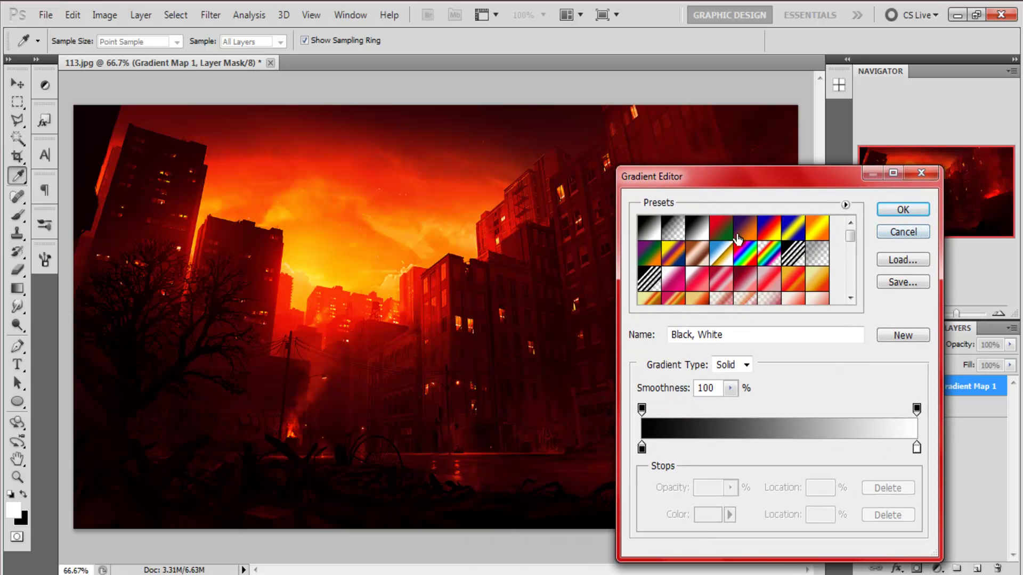
pyautogui.click(654, 229)
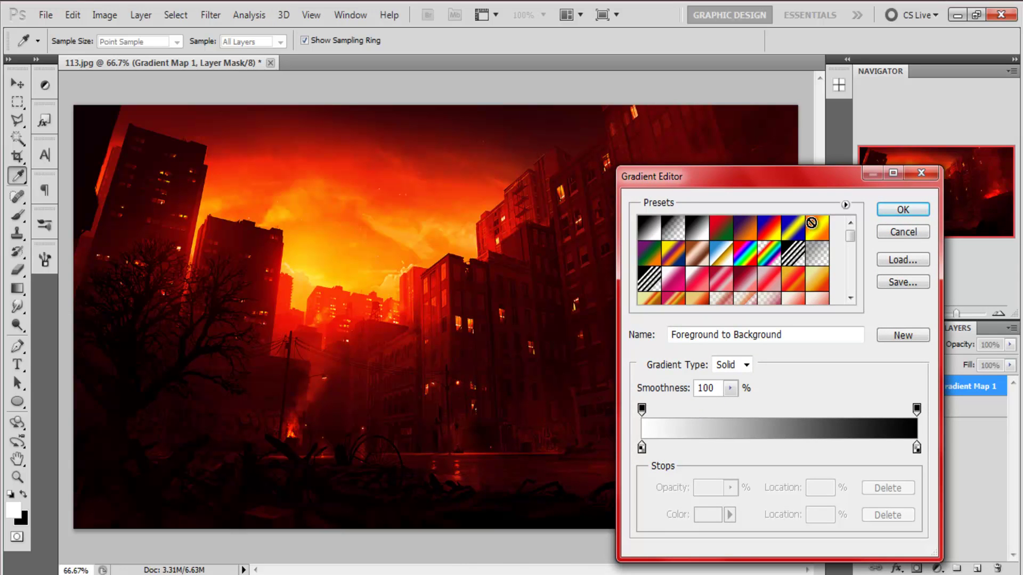
pyautogui.click(923, 233)
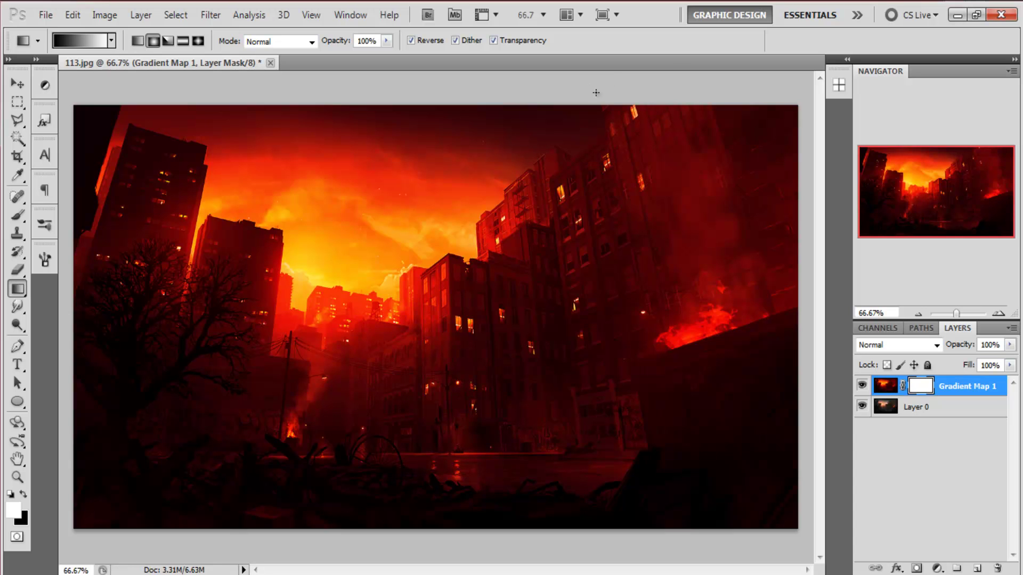
pyautogui.click(78, 43)
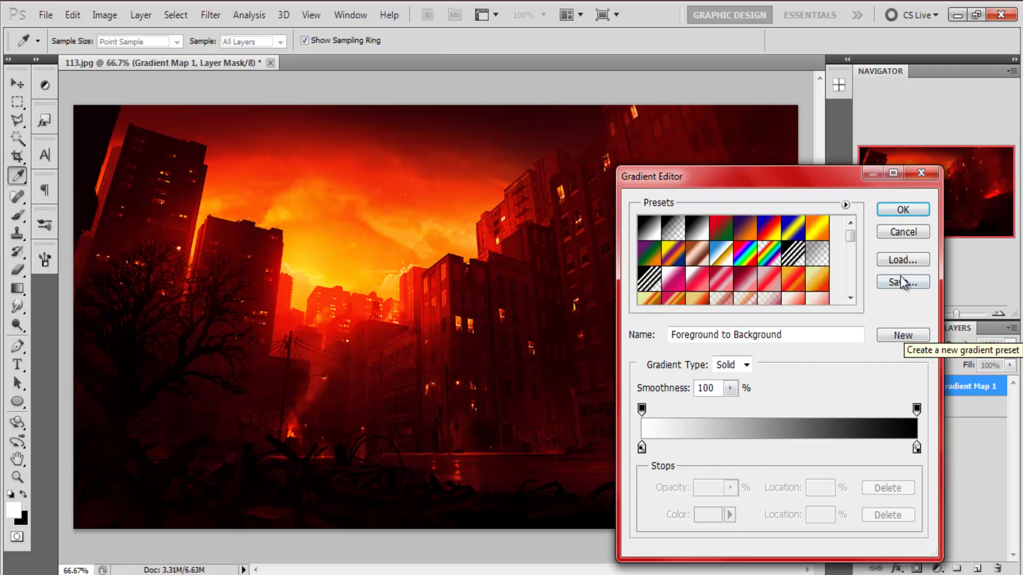
pyautogui.click(902, 210)
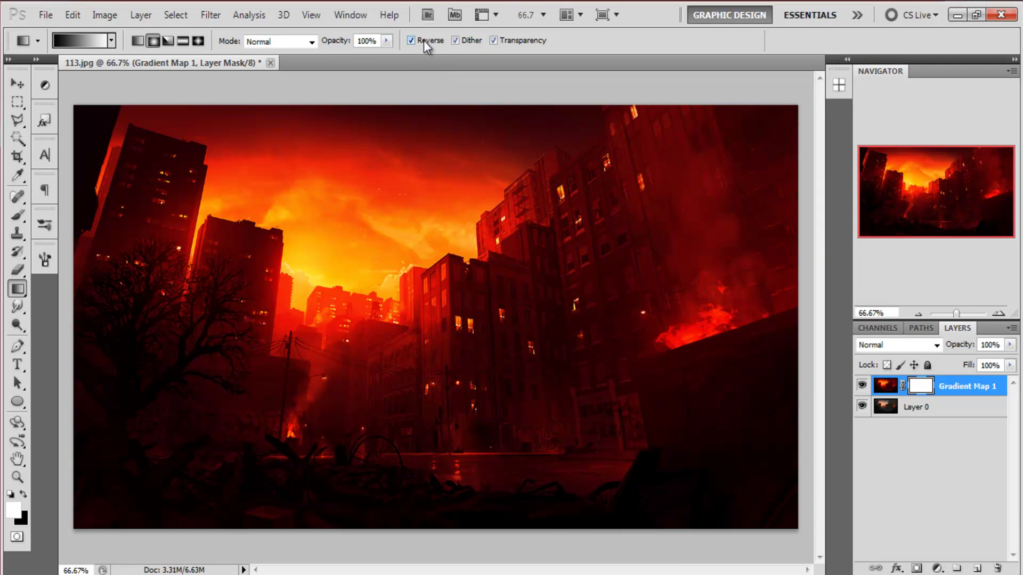
# Switch the Gradient tool to Radial and undo a trial gradient drawn from the image centre
pyautogui.click(152, 41)
pyautogui.hotkey('ctrl', '2')
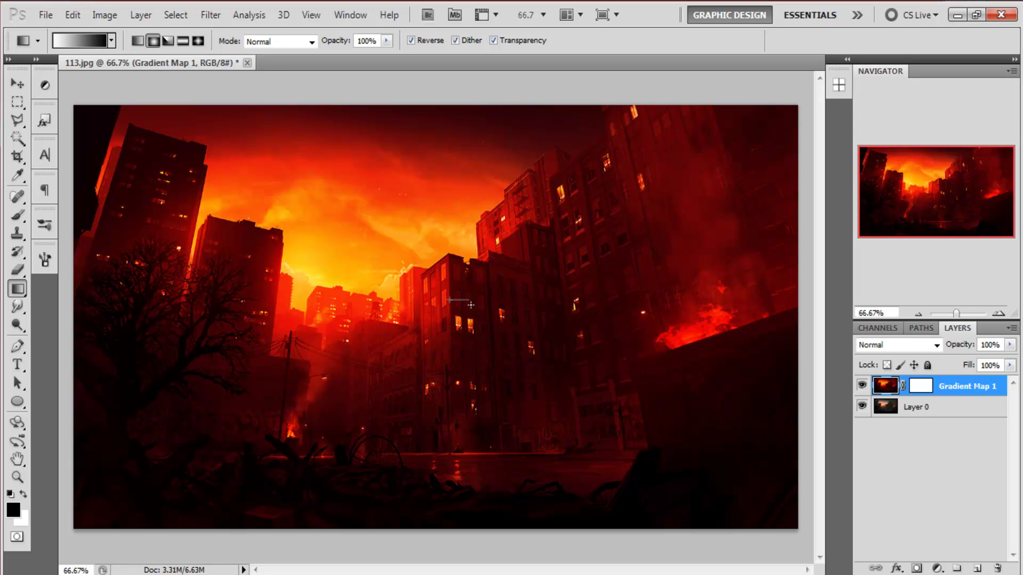
pyautogui.moveTo(529, 304); pyautogui.dragTo(821, 301)
pyautogui.hotkey('ctrl', 'z')
pyautogui.hotkey('ctrl', '\\')
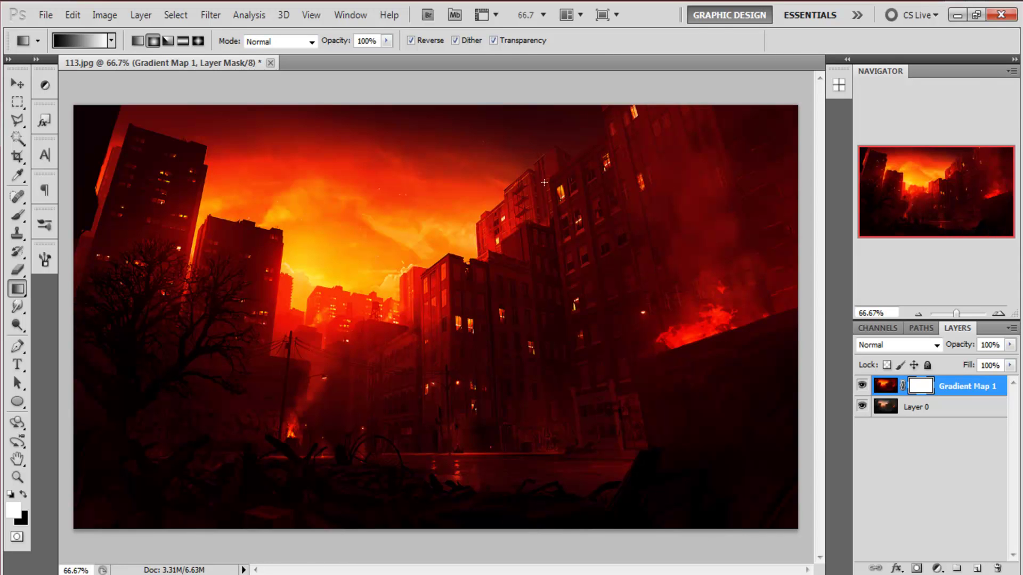
# Reselect the Gradient tool, swap the colours, and undo another radial gradient over the photo
pyautogui.click(18, 83)
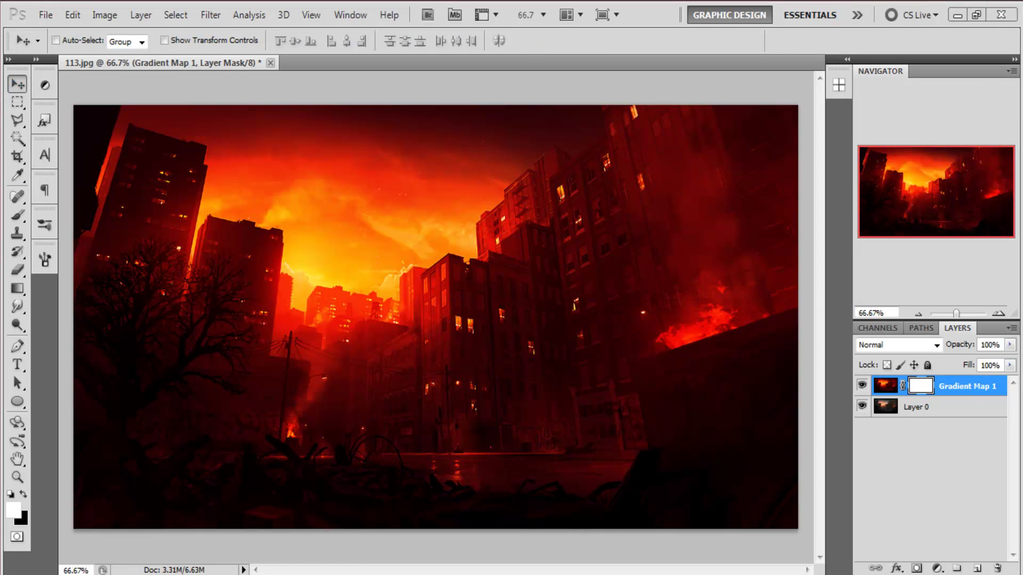
pyautogui.press('g')
pyautogui.hotkey('ctrl', '2')
pyautogui.press('x')
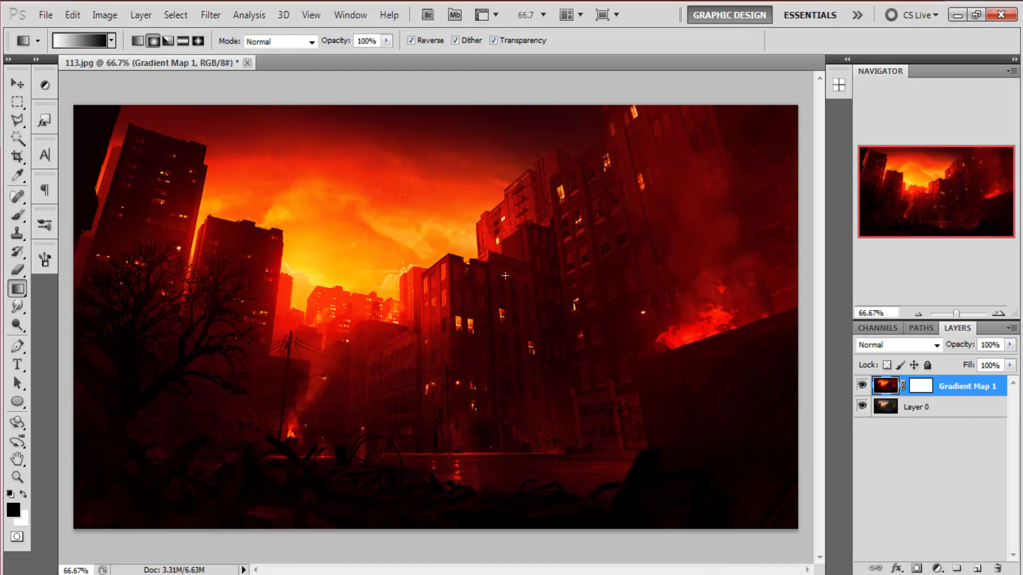
pyautogui.moveTo(464, 316); pyautogui.dragTo(820, 332)
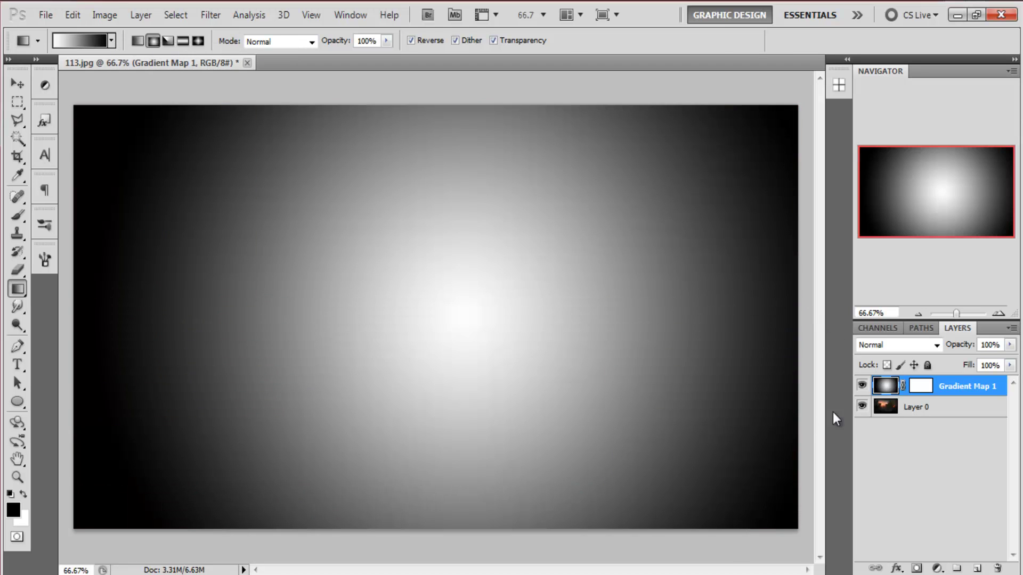
pyautogui.hotkey('ctrl', 'z')
# Create a new layer and merge it with Gradient Map 1 into Layer 1
pyautogui.click(976, 569)
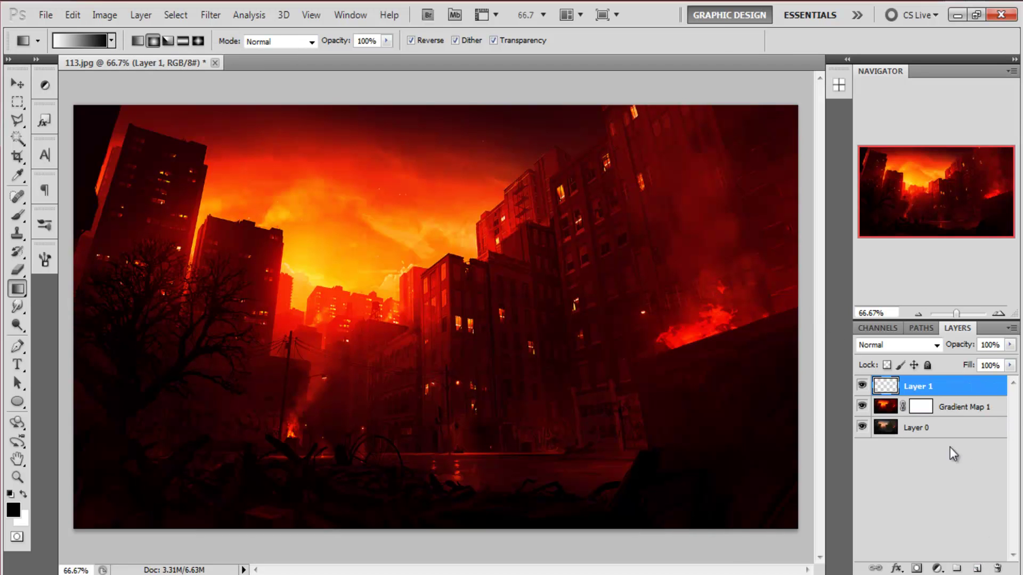
pyautogui.keyDown('shift'); pyautogui.click(967, 411); pyautogui.keyUp('shift')
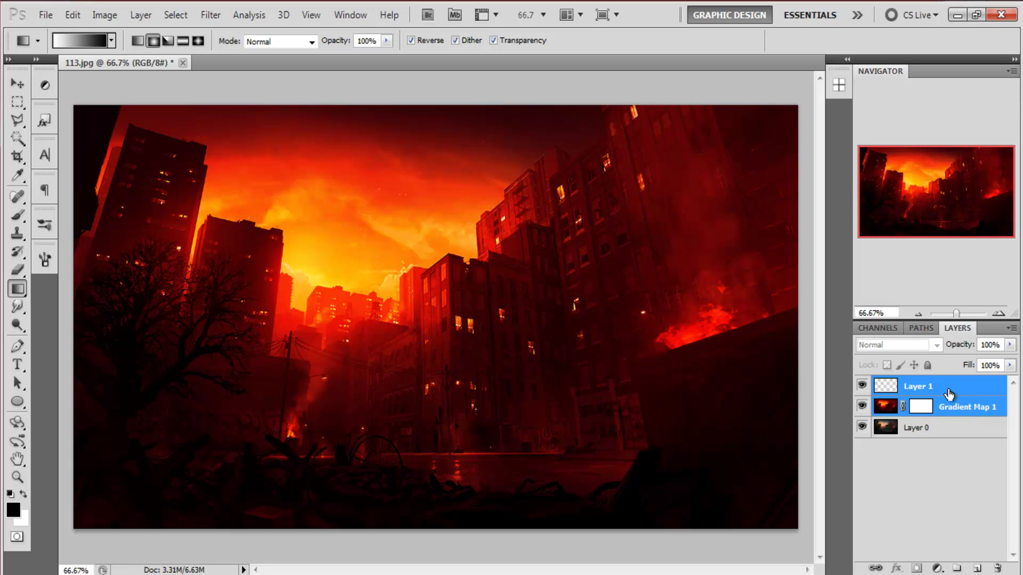
pyautogui.hotkey('ctrl', 'e')
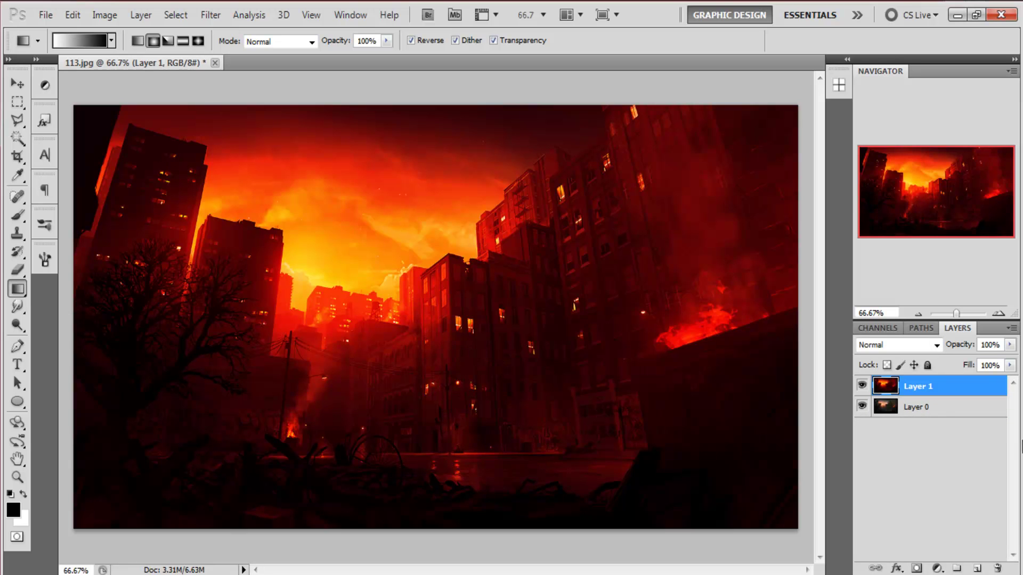
# Add a layer mask to Layer 1 and draw a radial gradient from the image centre
pyautogui.click(916, 568)
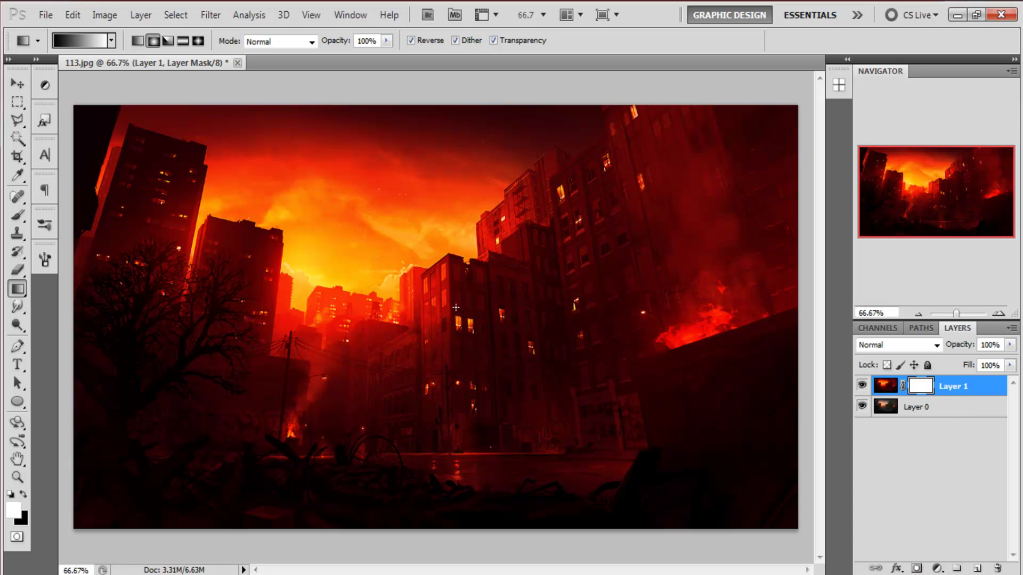
pyautogui.moveTo(455, 304); pyautogui.dragTo(811, 304)
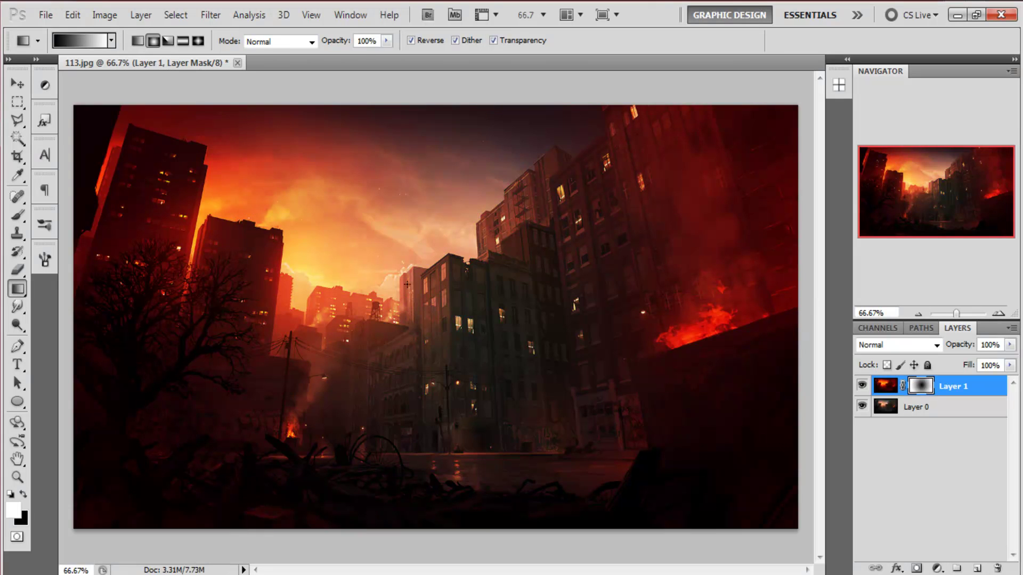
pyautogui.hotkey('ctrl', 'z')
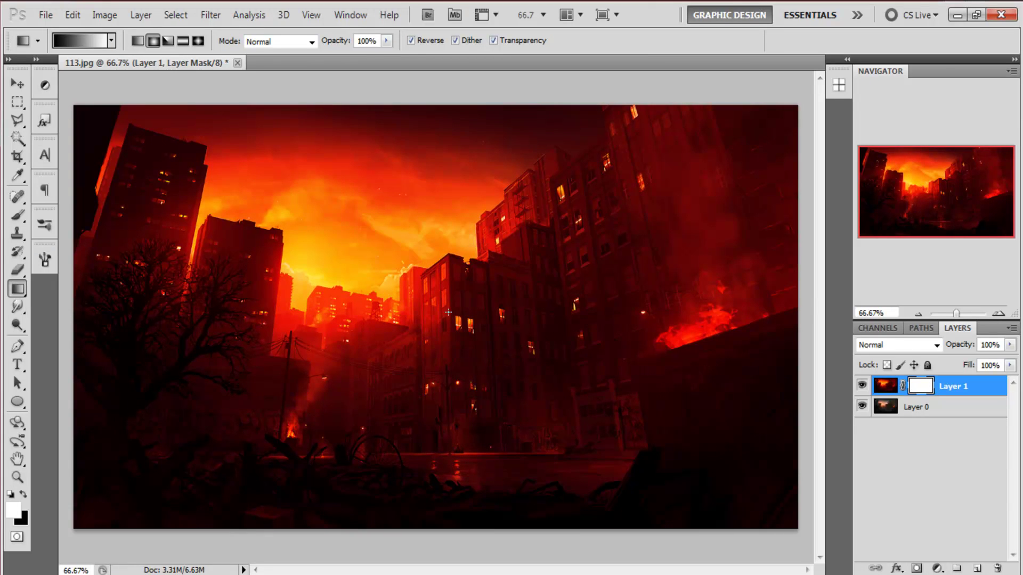
pyautogui.moveTo(456, 312); pyautogui.dragTo(854, 274)
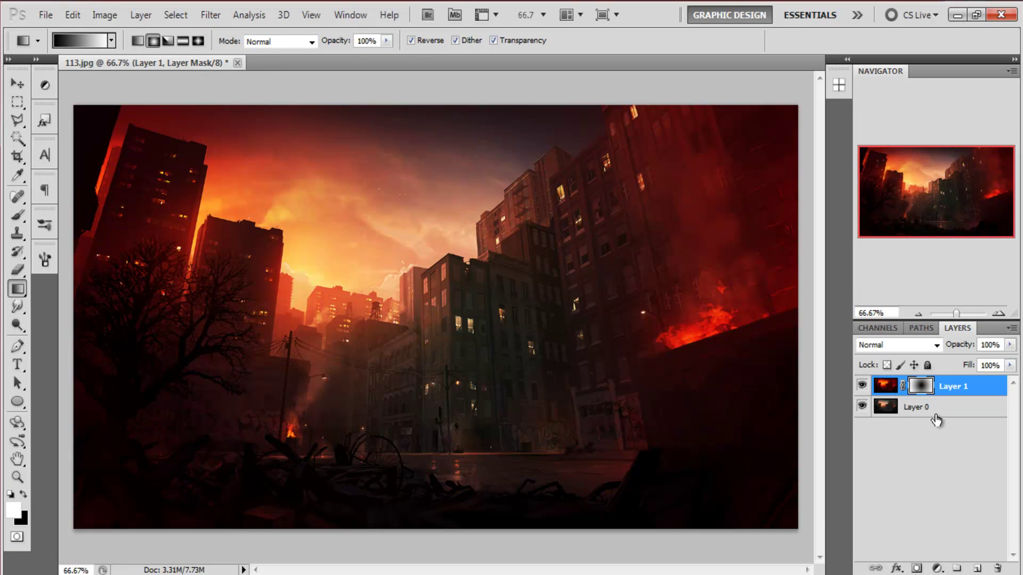
# Undo Layer 1's radial mask and discard a small trial spot on the central building
pyautogui.click(863, 387)
pyautogui.click(863, 388)
pyautogui.hotkey('ctrl', 'z')
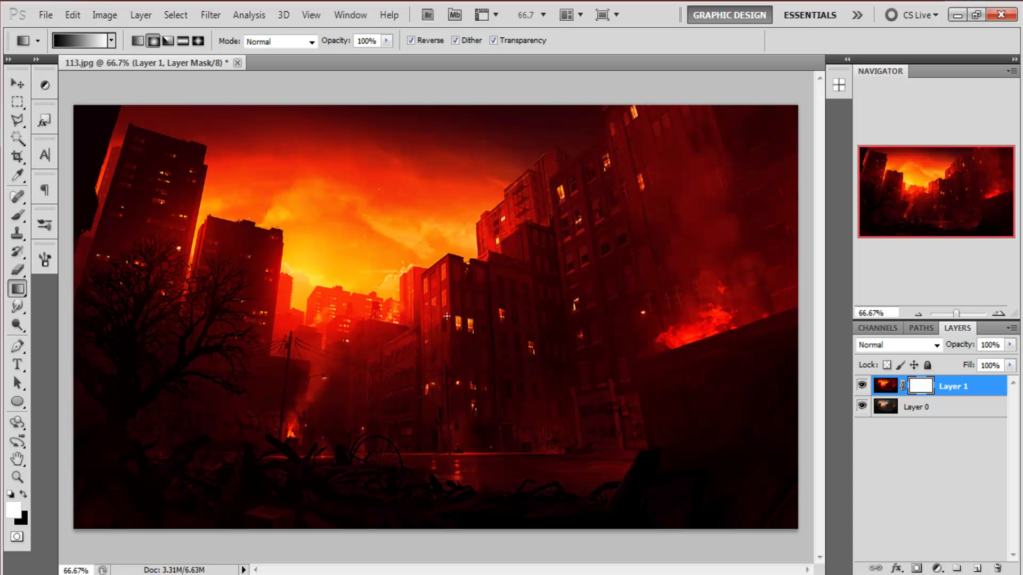
pyautogui.moveTo(529, 323); pyautogui.dragTo(529, 323)
pyautogui.hotkey('ctrl', 'z')
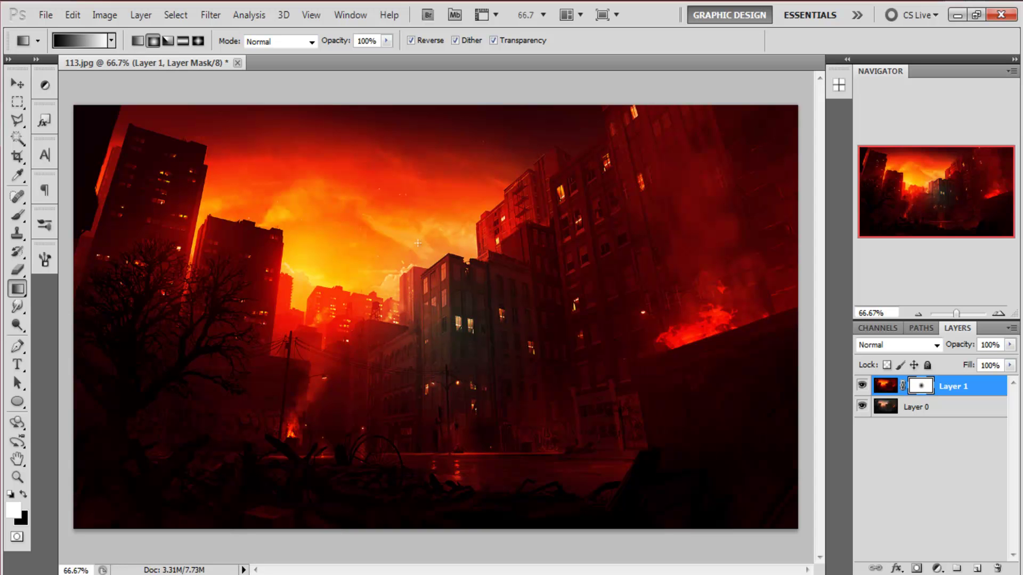
pyautogui.hotkey('ctrl', 'z')
# Draw a wider radial mask from the image centre and toggle Layer 1 to compare
pyautogui.moveTo(452, 313); pyautogui.dragTo(838, 339)
pyautogui.moveTo(1010, 314); pyautogui.dragTo(1009, 314)
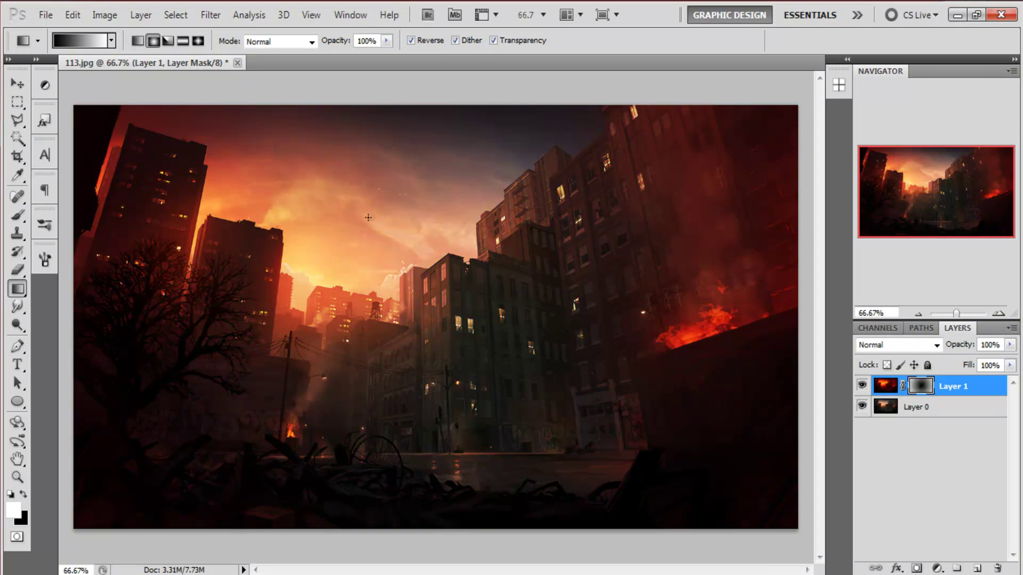
pyautogui.click(862, 386)
pyautogui.click(862, 386)
pyautogui.click(862, 387)
pyautogui.click(862, 386)
pyautogui.click(862, 387)
pyautogui.click(862, 386)
pyautogui.click(862, 386)
# Switch to linear gradients and try then undo vertical, horizontal and diagonal mask gradients
pyautogui.hotkey('ctrl', 'z')
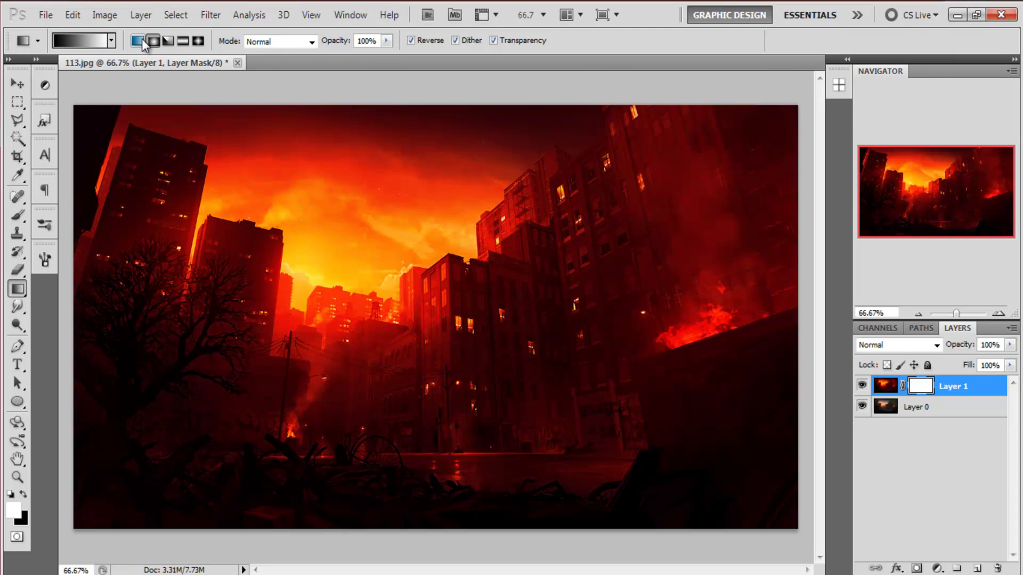
pyautogui.click(138, 41)
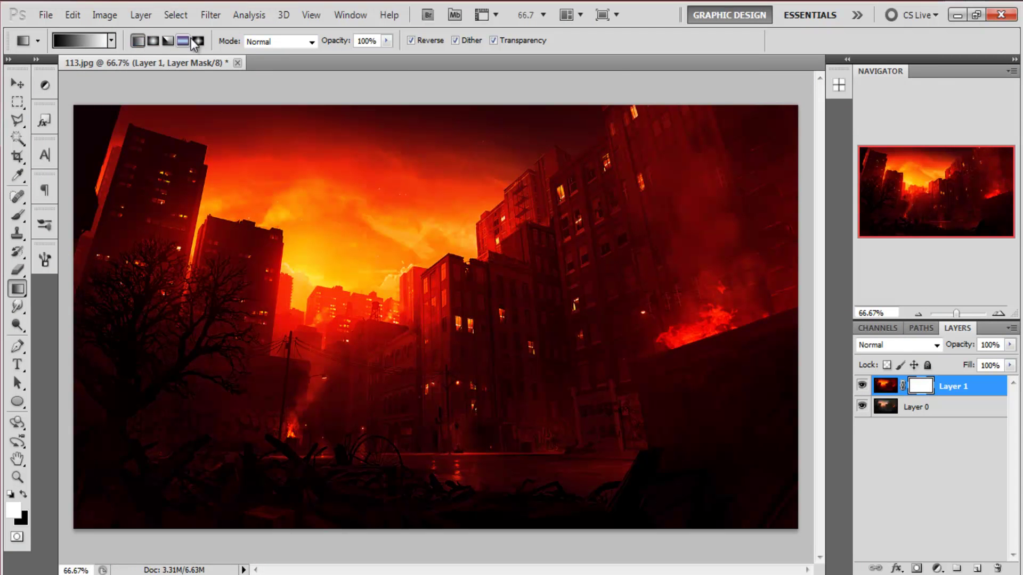
pyautogui.moveTo(459, 423); pyautogui.dragTo(453, 160)
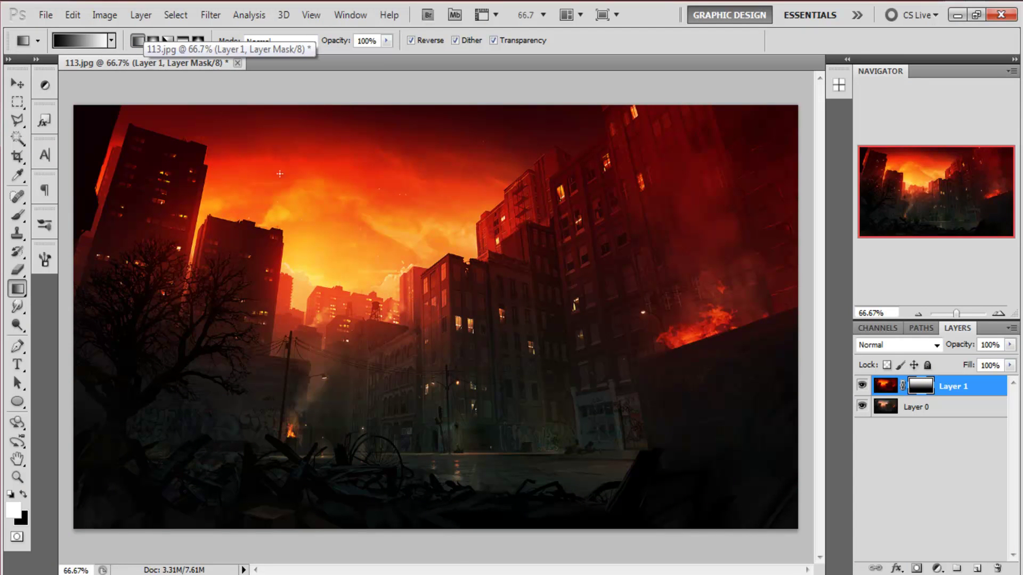
pyautogui.hotkey('ctrl', 'z')
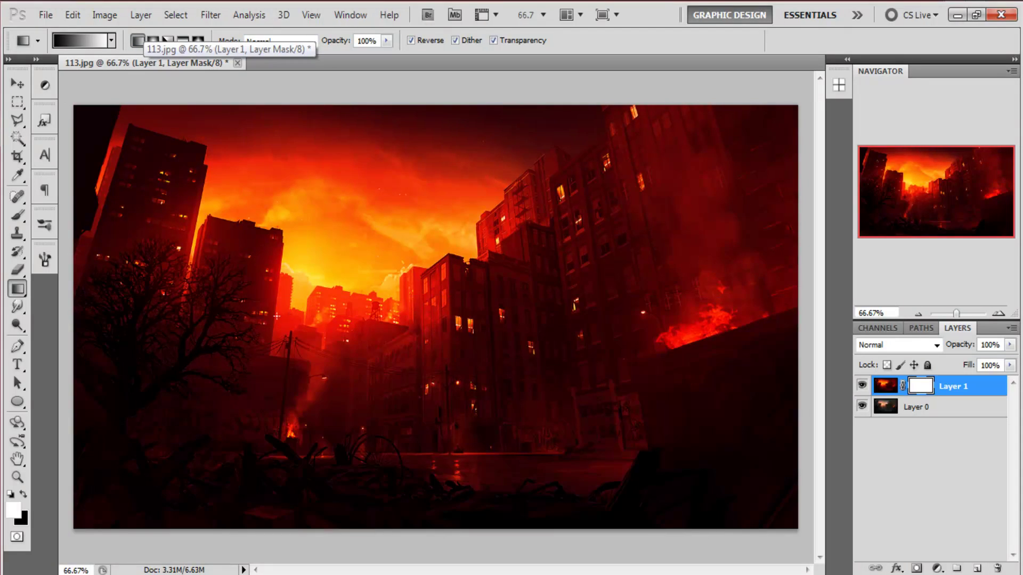
pyautogui.moveTo(399, 317); pyautogui.dragTo(746, 319)
pyautogui.hotkey('ctrl', 'z')
pyautogui.hotkey('ctrl', 'z')
pyautogui.hotkey('ctrl', 'z')
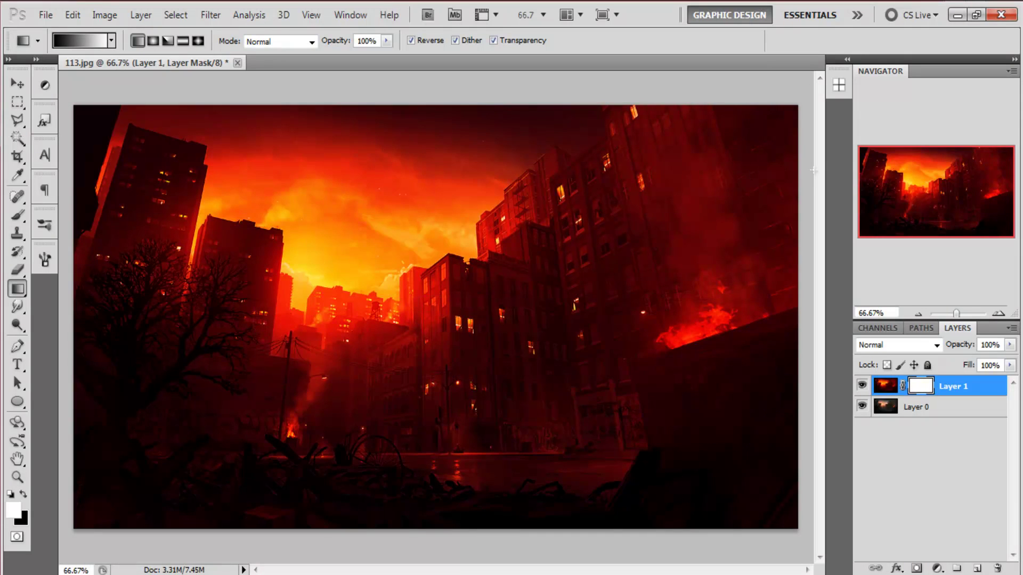
pyautogui.moveTo(634, 414); pyautogui.dragTo(696, 328)
pyautogui.hotkey('ctrl', 'z')
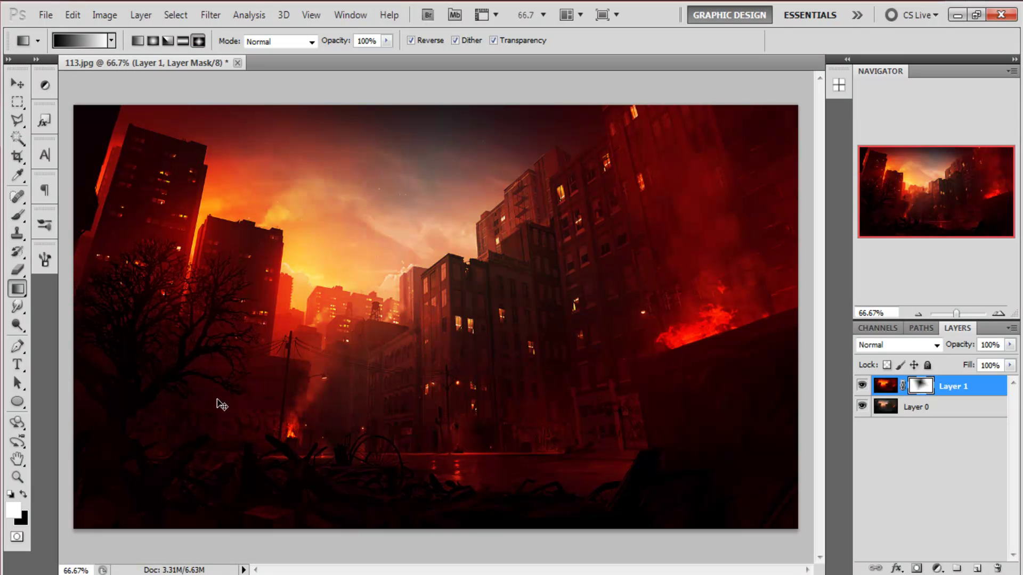
pyautogui.hotkey('ctrl', 'z')
# Try vertical and horizontal reflected gradients on the mask and undo both
pyautogui.click(183, 40)
pyautogui.moveTo(419, 257); pyautogui.dragTo(420, 106)
pyautogui.hotkey('ctrl', 'z')
pyautogui.moveTo(501, 321); pyautogui.dragTo(806, 321)
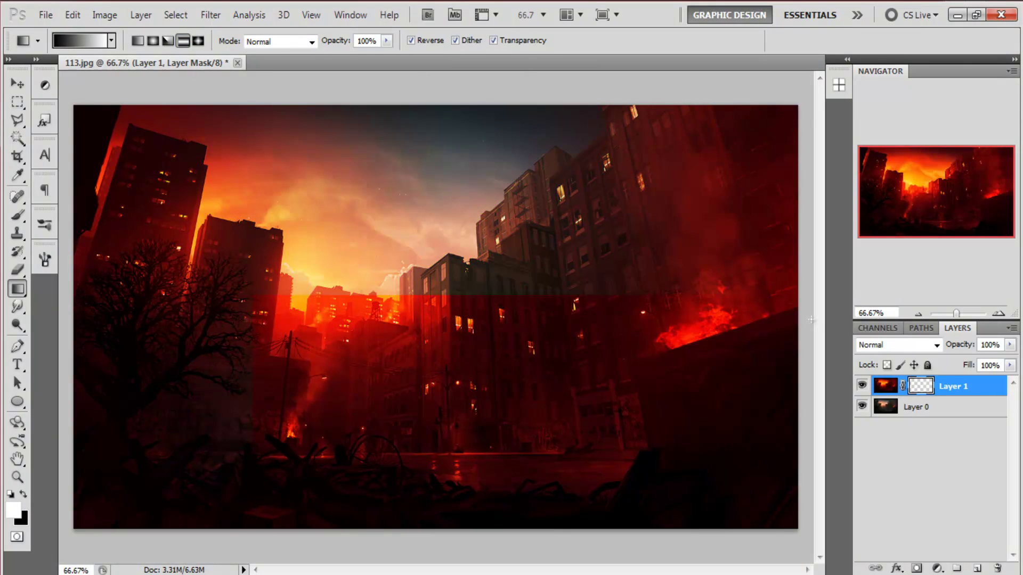
pyautogui.hotkey('ctrl', 'z')
pyautogui.click(17, 84)
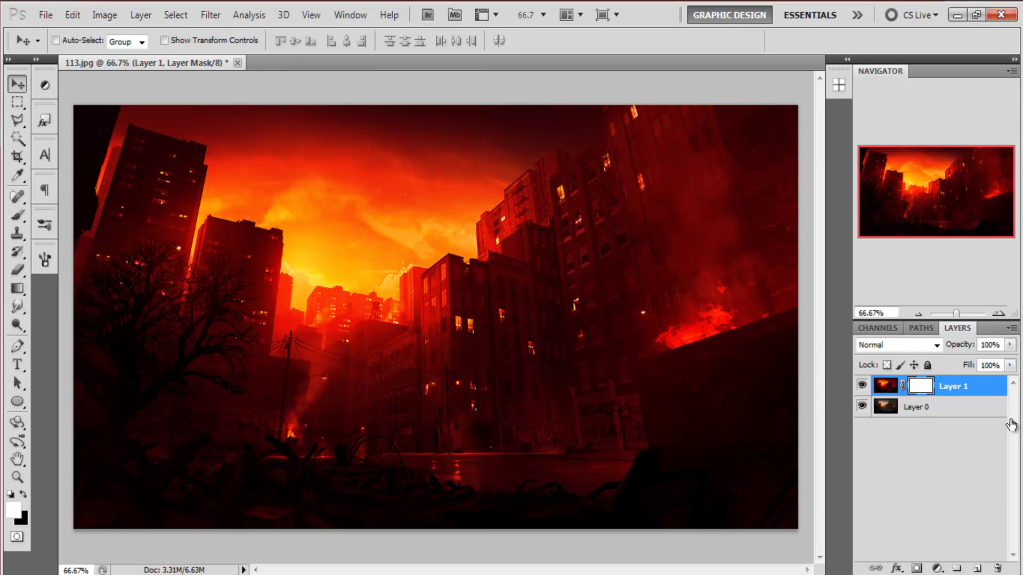
# Drag a linear gradient on the mask to fade the red overlay out over the lower half
pyautogui.click(19, 289)
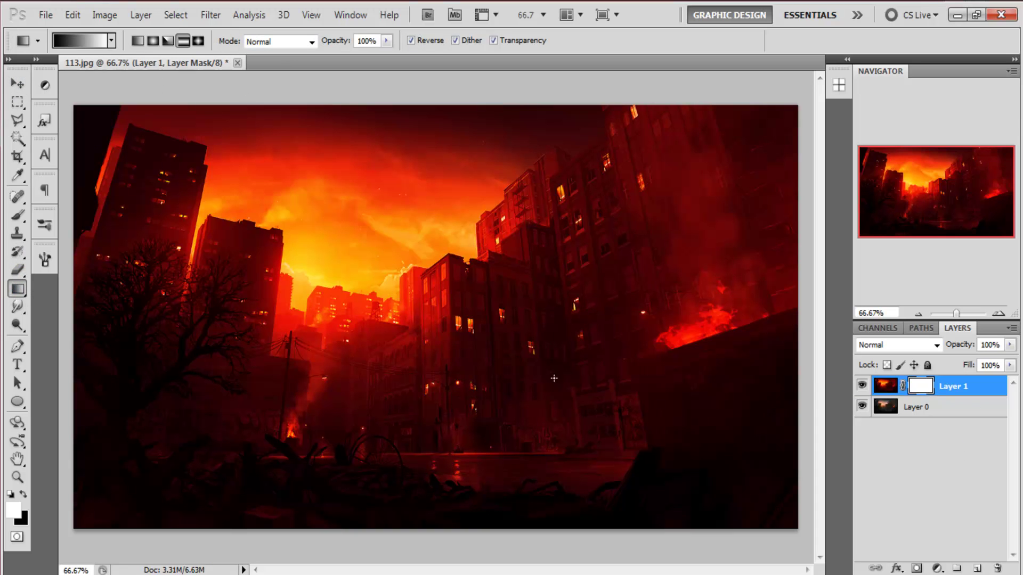
pyautogui.click(138, 40)
pyautogui.moveTo(432, 425); pyautogui.dragTo(432, 268)
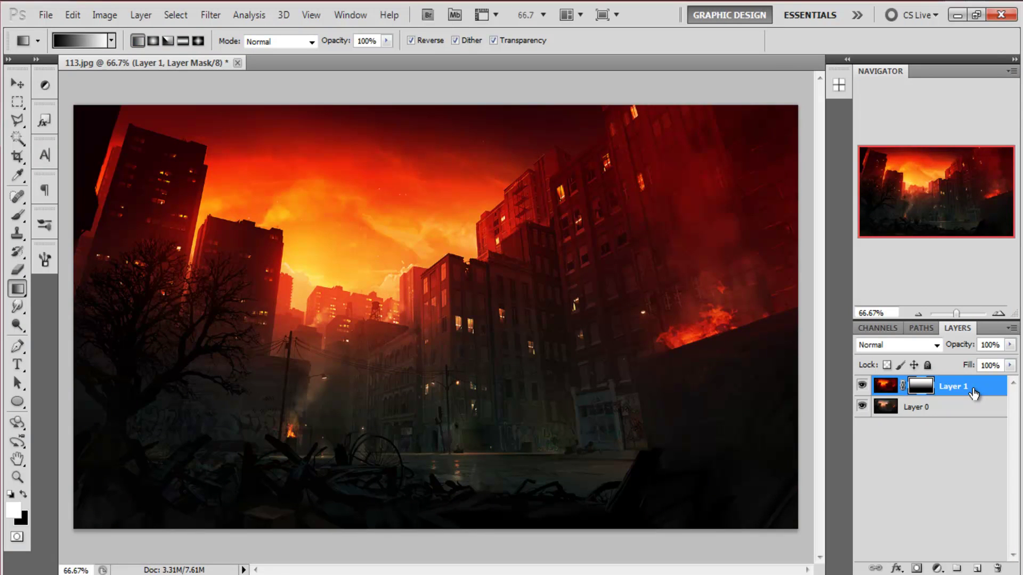
# Delete the red Layer 1 and its mask, then return to the Move tool
pyautogui.press('Delete')
pyautogui.press('v')
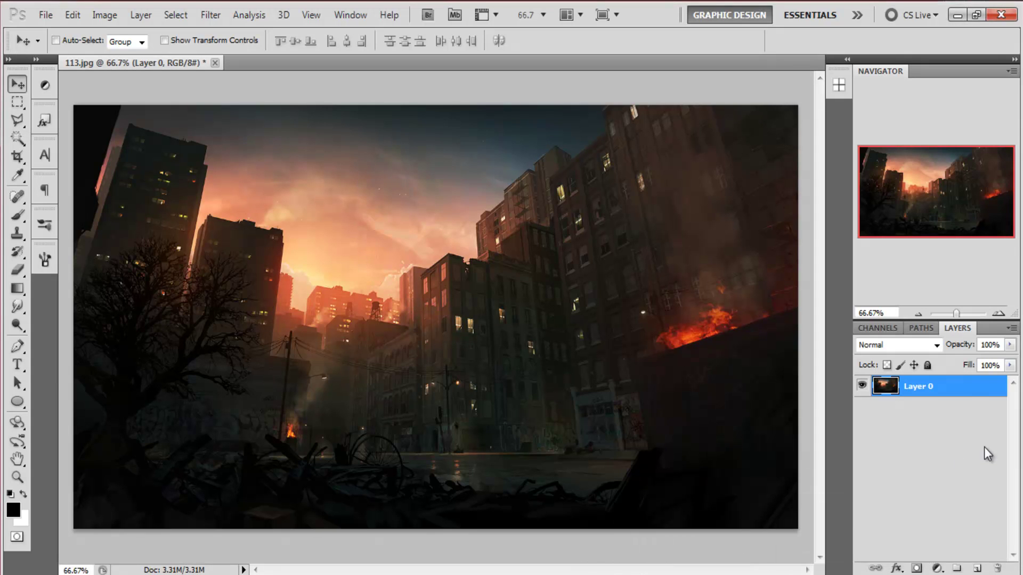
# Duplicate Layer 0 and apply a Gaussian Blur of radius 8.9 pixels to the copy
pyautogui.hotkey('ctrl', 'j')
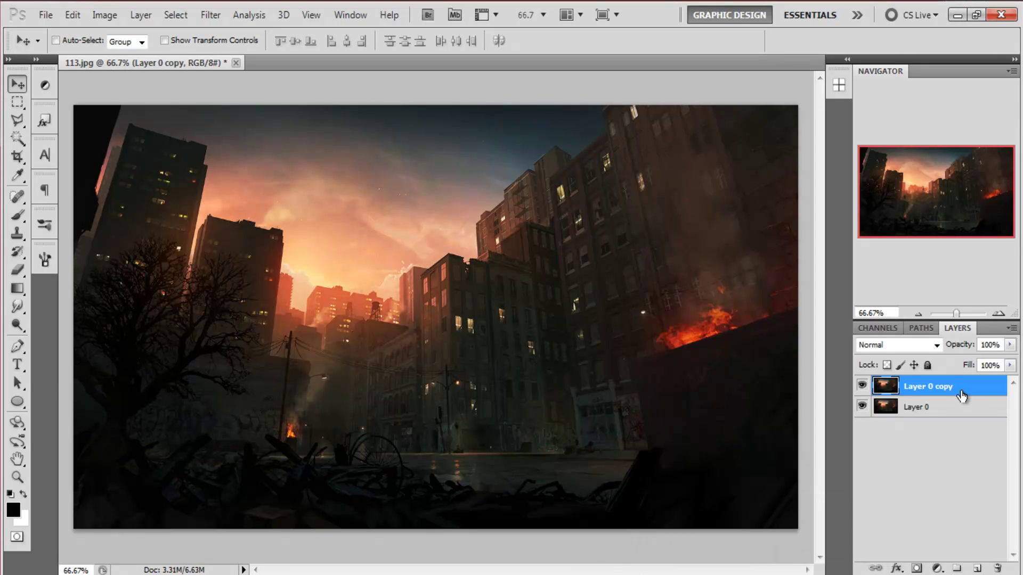
pyautogui.click(211, 16)
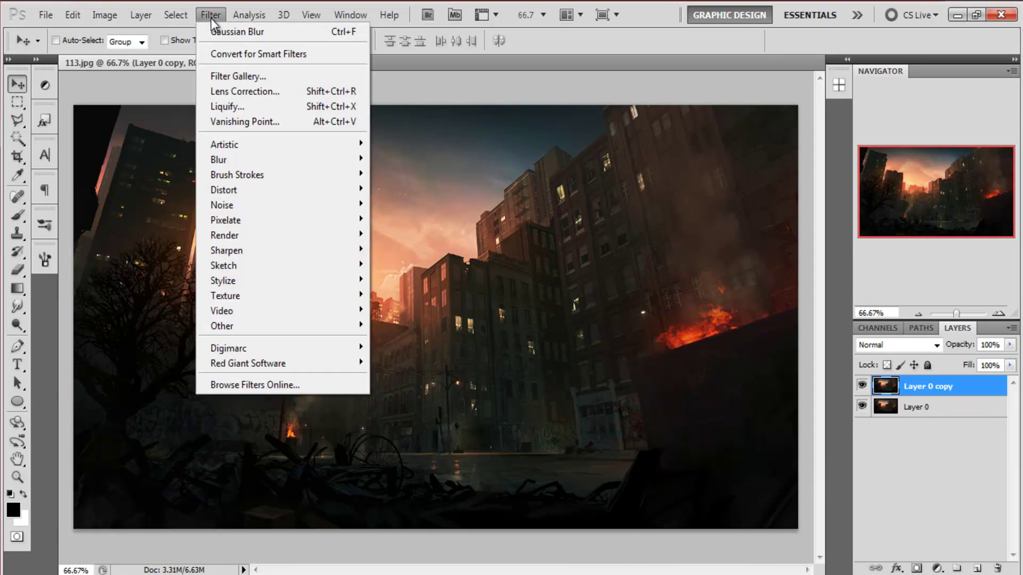
pyautogui.moveTo(229, 160)
pyautogui.click(410, 219)
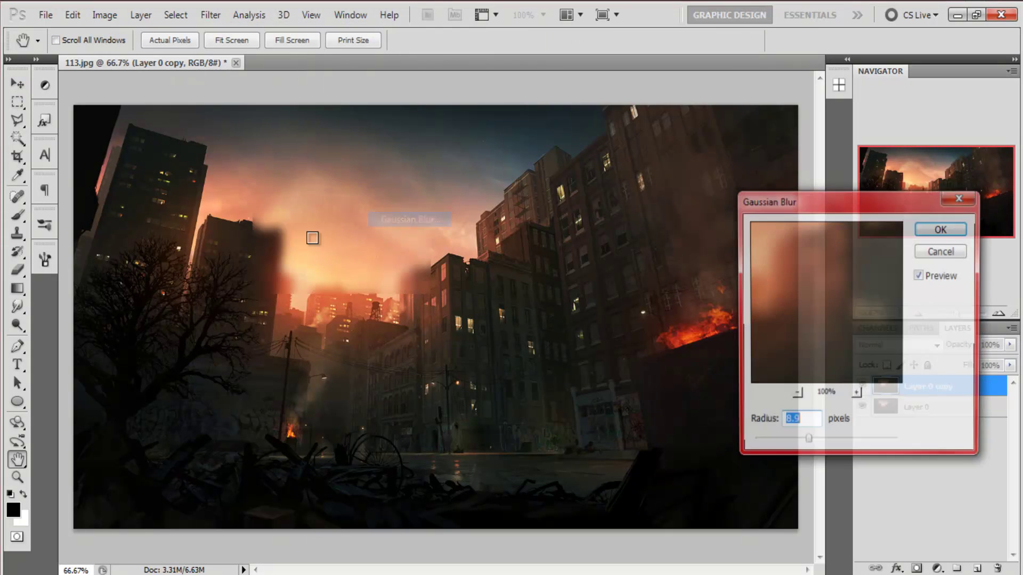
pyautogui.click(942, 229)
# Hide and re-show the blurred Layer 0 copy to compare it with the original
pyautogui.press('v')
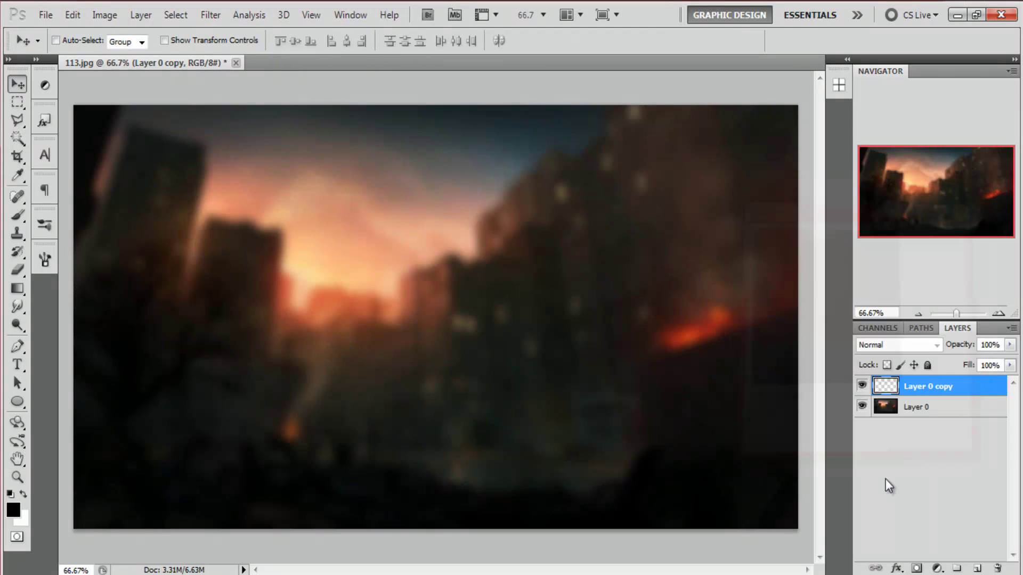
pyautogui.click(862, 387)
pyautogui.click(862, 386)
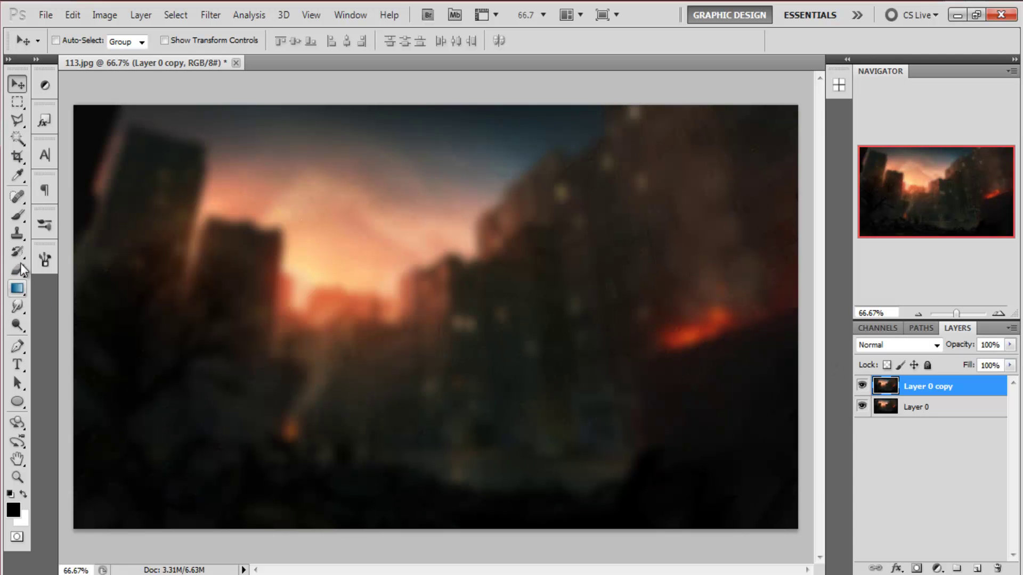
pyautogui.click(19, 213)
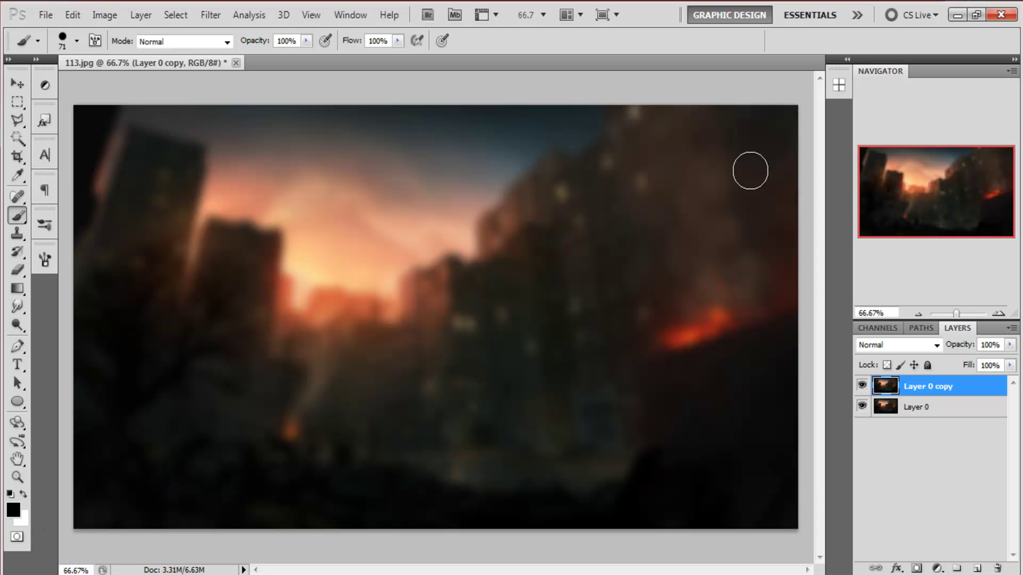
pyautogui.click(18, 270)
pyautogui.moveTo(388, 301); pyautogui.dragTo(235, 331)
pyautogui.moveTo(524, 324)
pyautogui.mouseDown()
pyautogui.moveTo(220, 320)
pyautogui.moveTo(379, 313)
pyautogui.moveTo(435, 333)
pyautogui.moveTo(257, 373)
pyautogui.moveTo(531, 409)
pyautogui.moveTo(172, 361)
pyautogui.moveTo(353, 423)
pyautogui.moveTo(229, 446)
pyautogui.moveTo(401, 359)
pyautogui.moveTo(349, 352)
pyautogui.moveTo(438, 392)
pyautogui.mouseUp()
pyautogui.hotkey('ctrl', 'z')
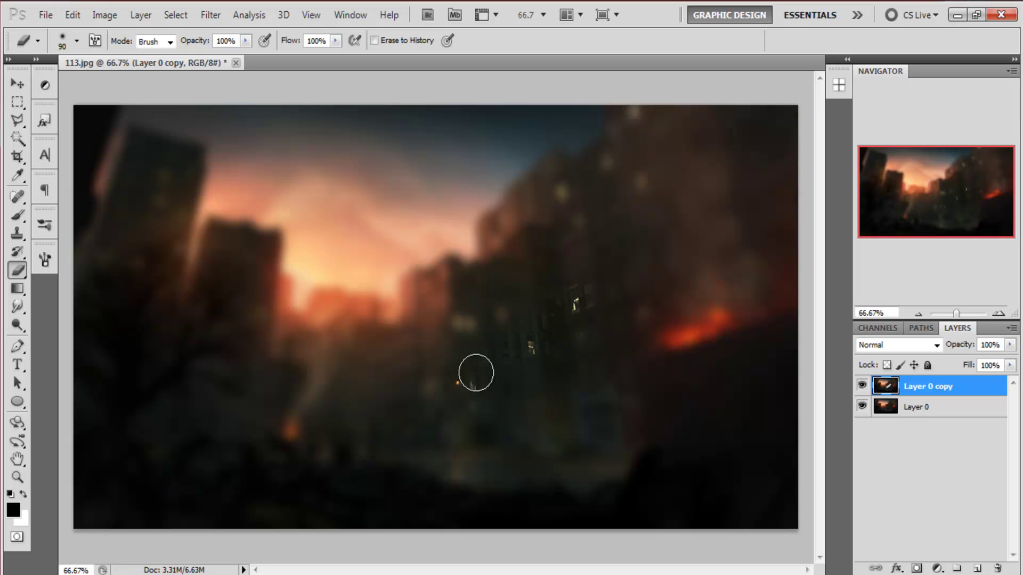
pyautogui.hotkey('ctrl', 'alt', 'z')
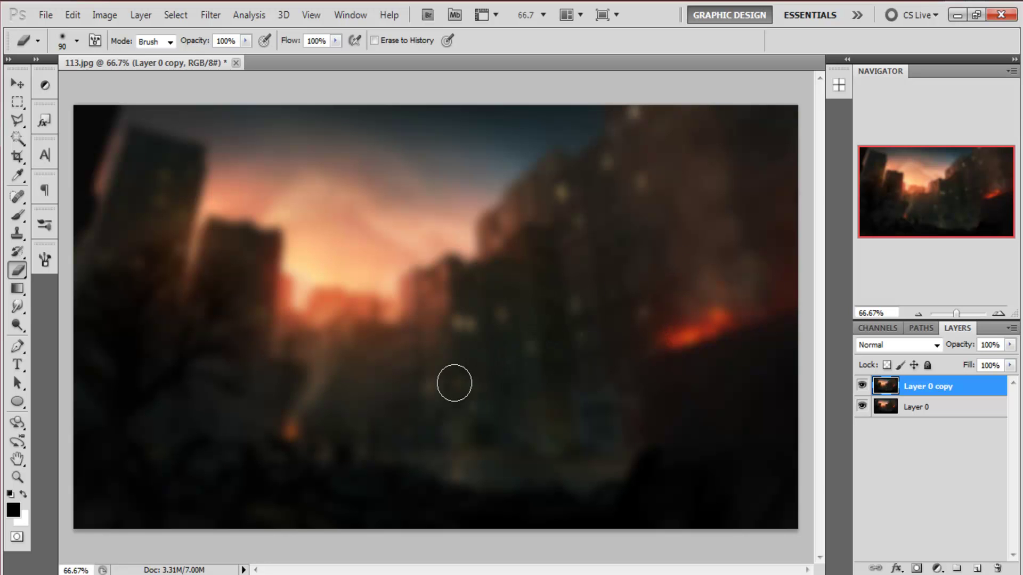
pyautogui.click(69, 16)
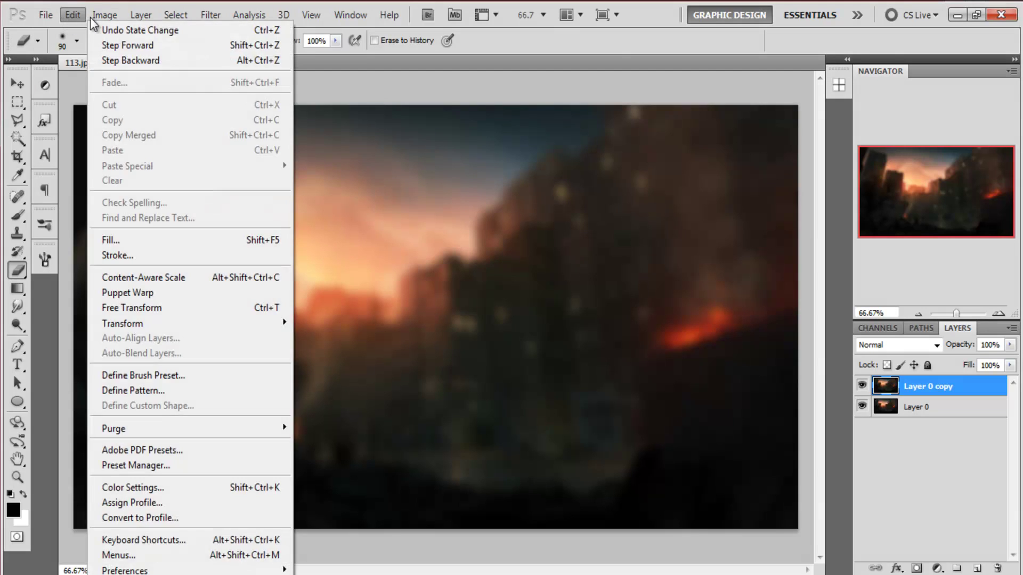
pyautogui.moveTo(104, 15)
pyautogui.click(638, 57)
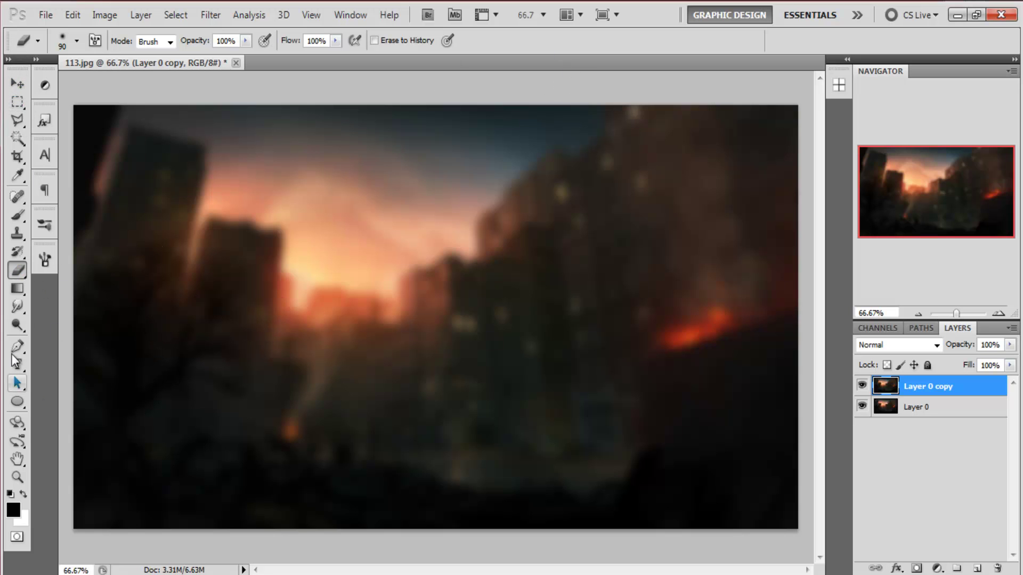
pyautogui.click(21, 217)
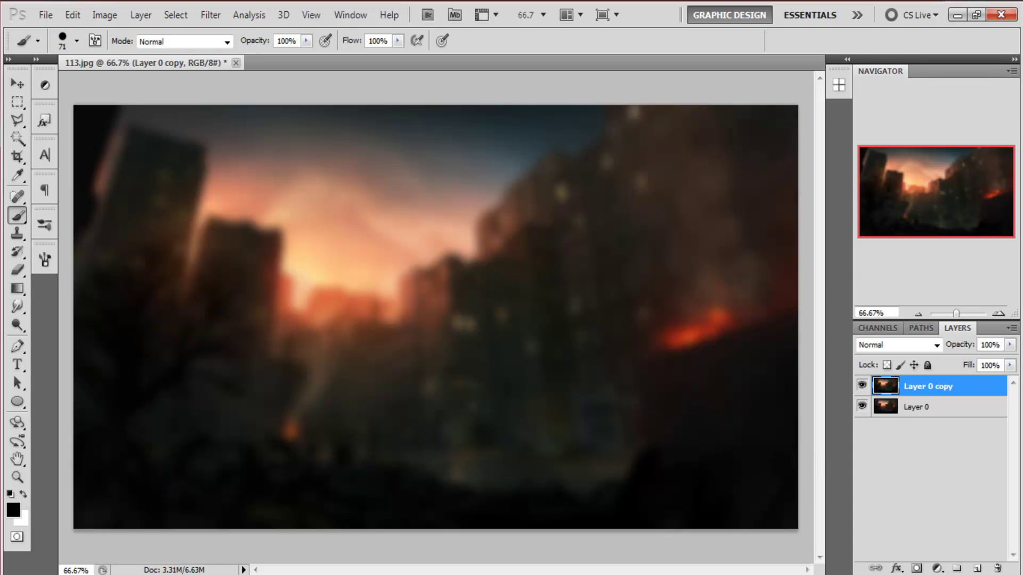
# Add a layer mask to the blurred copy and paint black over the tree and left building
pyautogui.click(917, 568)
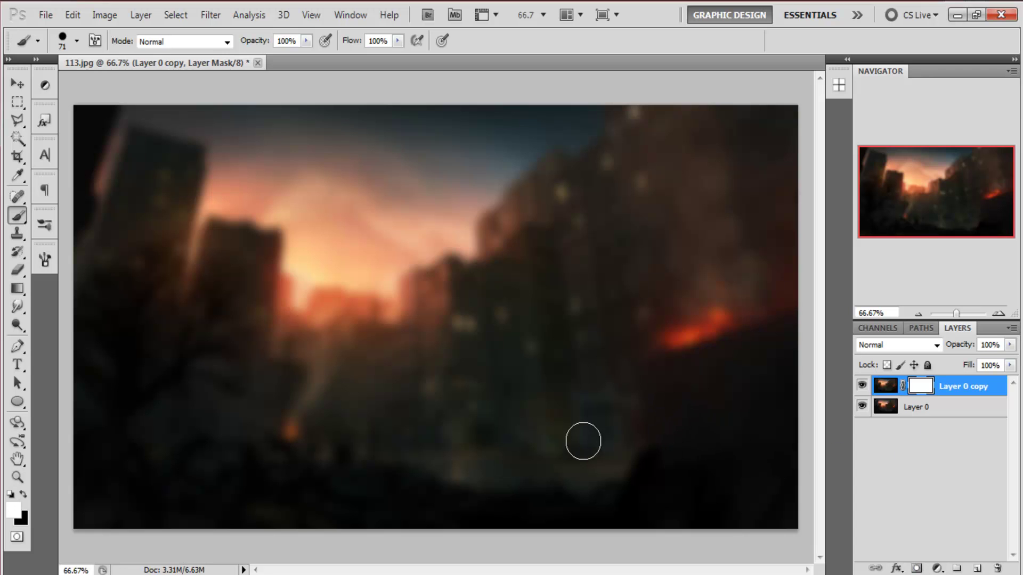
pyautogui.click(22, 495)
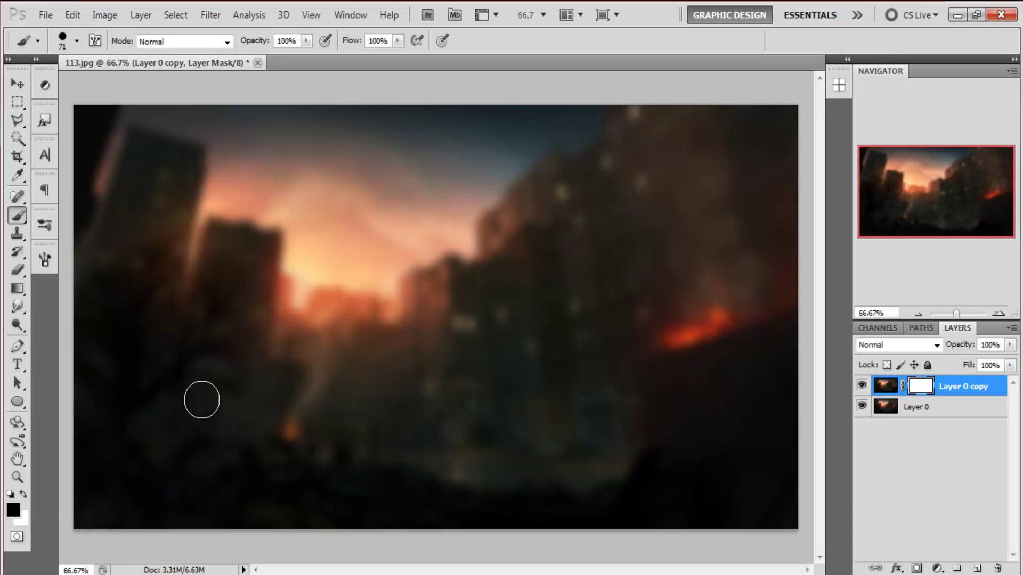
pyautogui.moveTo(203, 392); pyautogui.dragTo(217, 275)
pyautogui.moveTo(215, 238)
pyautogui.mouseDown()
pyautogui.moveTo(265, 247)
pyautogui.moveTo(258, 316)
pyautogui.moveTo(242, 261)
pyautogui.mouseUp()
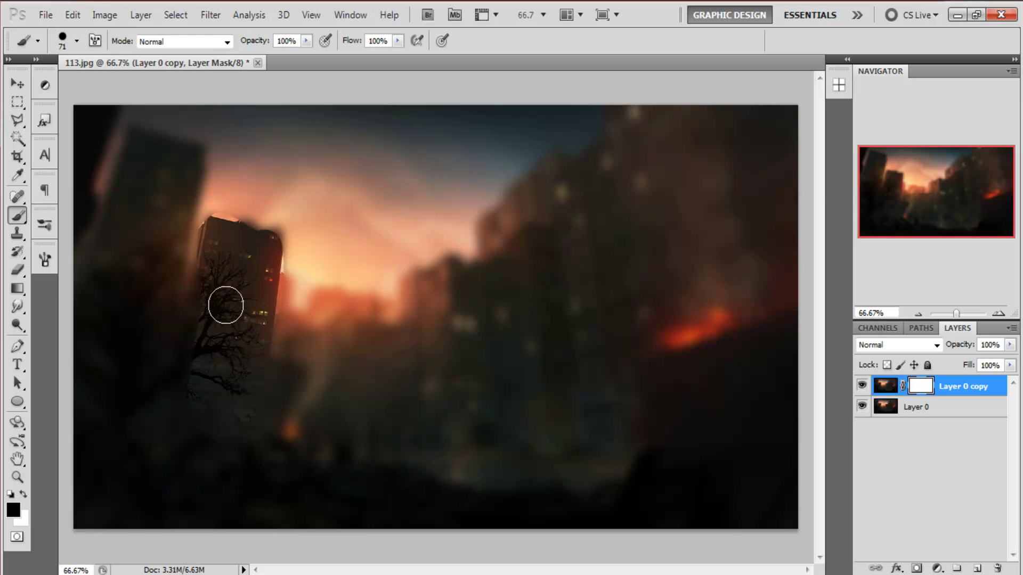
pyautogui.moveTo(226, 305)
pyautogui.mouseDown()
pyautogui.moveTo(202, 285)
pyautogui.moveTo(200, 258)
pyautogui.moveTo(173, 276)
pyautogui.moveTo(186, 157)
pyautogui.moveTo(140, 144)
pyautogui.moveTo(139, 216)
pyautogui.moveTo(124, 258)
pyautogui.moveTo(129, 149)
pyautogui.mouseUp()
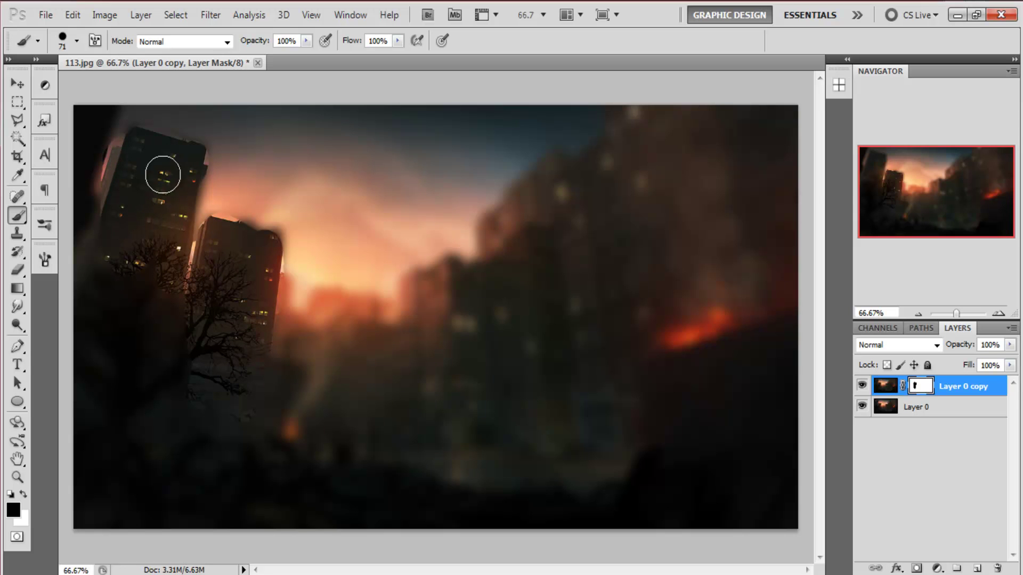
pyautogui.moveTo(112, 223); pyautogui.dragTo(128, 160)
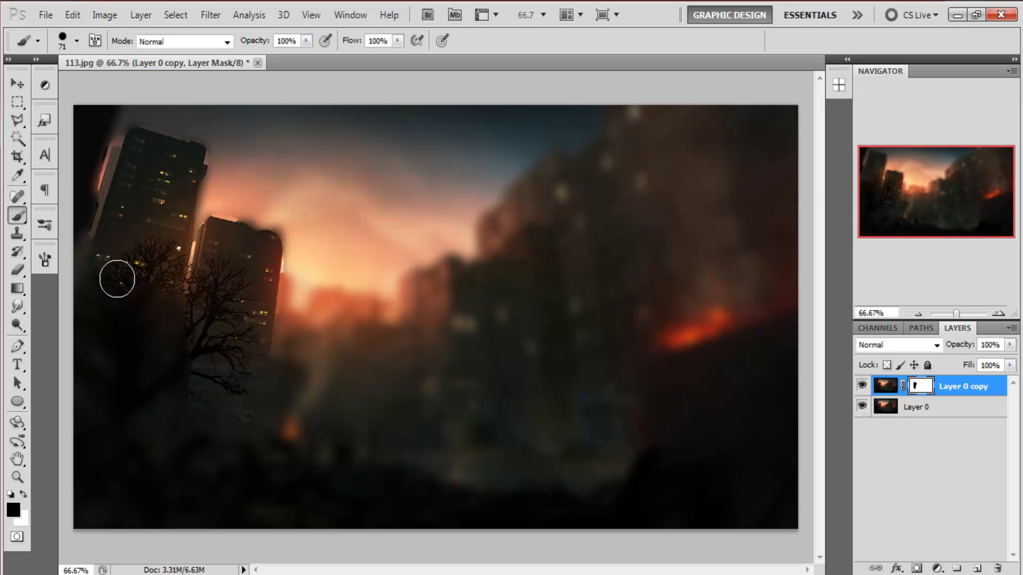
pyautogui.moveTo(106, 284)
pyautogui.mouseDown()
pyautogui.moveTo(136, 291)
pyautogui.moveTo(177, 325)
pyautogui.mouseUp()
# Undo those strokes, adjust the brush, and reveal the tree, left building, fire and bottom debris sharply
pyautogui.hotkey('ctrl', 'alt', 'z')
pyautogui.hotkey('ctrl', 'alt', 'z')
pyautogui.hotkey('ctrl', 'alt', 'z')
pyautogui.hotkey('ctrl', 'alt', 'z')
pyautogui.hotkey('ctrl', 'alt', 'z')
pyautogui.click(78, 41)
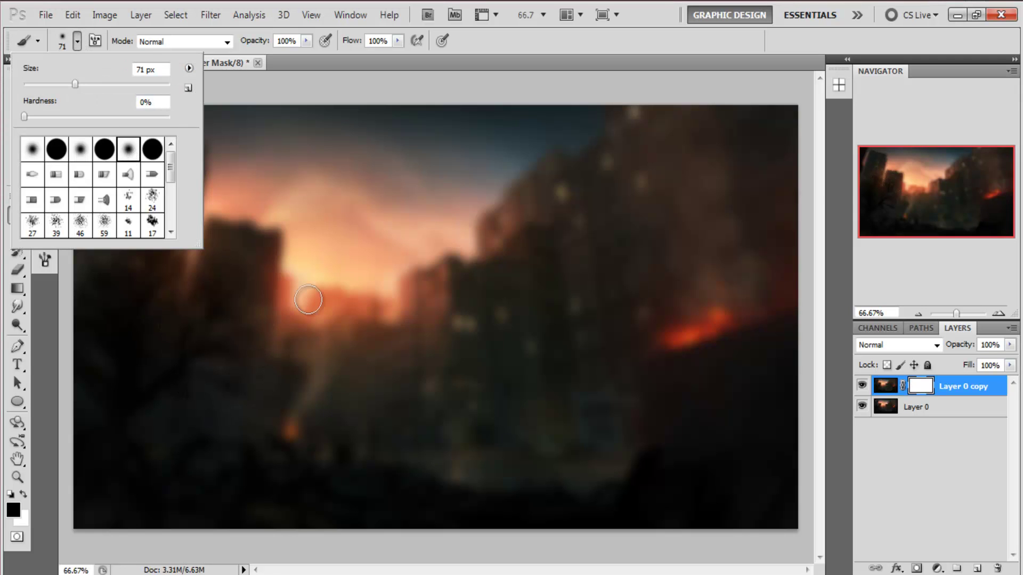
pyautogui.moveTo(206, 289)
pyautogui.mouseDown()
pyautogui.moveTo(221, 331)
pyautogui.moveTo(216, 250)
pyautogui.moveTo(252, 246)
pyautogui.moveTo(268, 319)
pyautogui.moveTo(245, 257)
pyautogui.moveTo(189, 264)
pyautogui.moveTo(180, 160)
pyautogui.moveTo(144, 151)
pyautogui.moveTo(121, 257)
pyautogui.moveTo(128, 279)
pyautogui.moveTo(176, 293)
pyautogui.mouseUp()
pyautogui.moveTo(688, 344)
pyautogui.mouseDown()
pyautogui.moveTo(708, 333)
pyautogui.moveTo(678, 318)
pyautogui.moveTo(674, 350)
pyautogui.mouseUp()
pyautogui.moveTo(431, 503)
pyautogui.mouseDown()
pyautogui.moveTo(391, 466)
pyautogui.moveTo(272, 491)
pyautogui.moveTo(128, 463)
pyautogui.moveTo(101, 437)
pyautogui.moveTo(167, 327)
pyautogui.moveTo(103, 326)
pyautogui.moveTo(165, 345)
pyautogui.moveTo(85, 497)
pyautogui.moveTo(519, 529)
pyautogui.moveTo(739, 469)
pyautogui.moveTo(736, 388)
pyautogui.mouseUp()
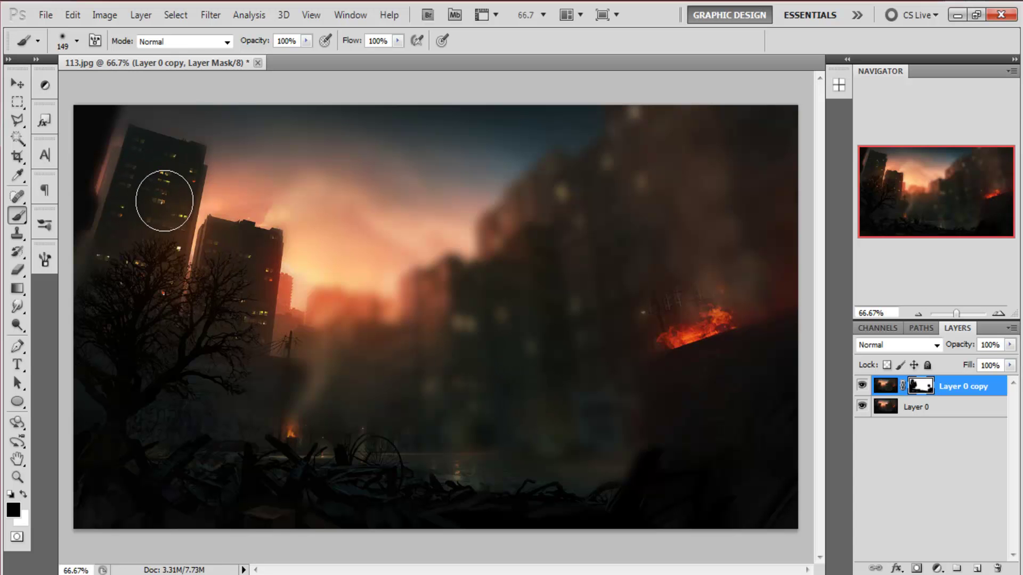
# Paint white on the mask to blur the left tower, right-hand fire and left tree again
pyautogui.click(15, 508)
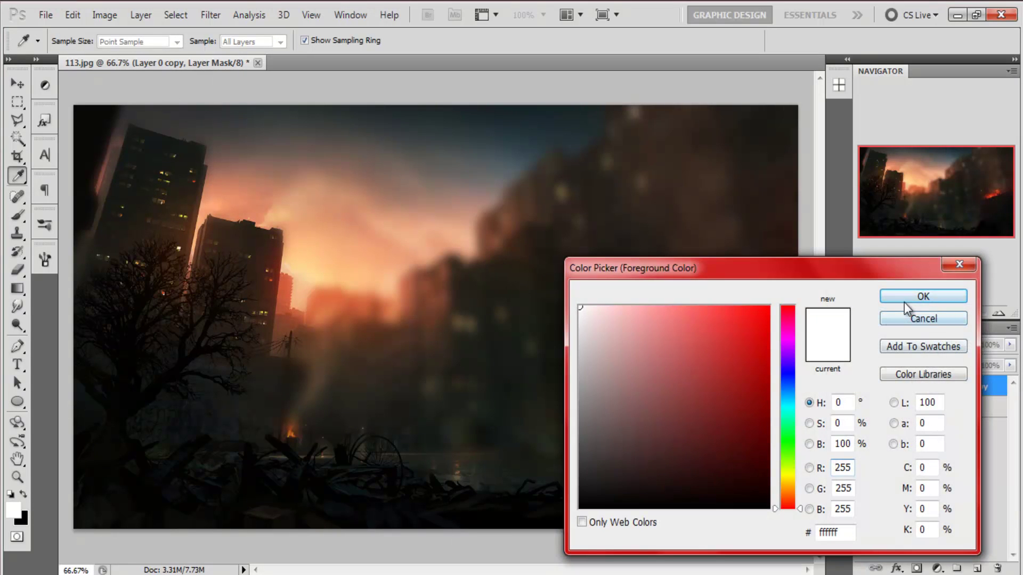
pyautogui.click(904, 298)
pyautogui.moveTo(150, 155)
pyautogui.mouseDown()
pyautogui.moveTo(184, 149)
pyautogui.moveTo(180, 166)
pyautogui.moveTo(149, 180)
pyautogui.moveTo(188, 201)
pyautogui.moveTo(125, 226)
pyautogui.moveTo(280, 250)
pyautogui.moveTo(242, 282)
pyautogui.moveTo(263, 345)
pyautogui.moveTo(254, 379)
pyautogui.mouseUp()
pyautogui.moveTo(776, 337)
pyautogui.mouseDown()
pyautogui.moveTo(718, 328)
pyautogui.moveTo(674, 339)
pyautogui.moveTo(721, 298)
pyautogui.moveTo(662, 325)
pyautogui.mouseUp()
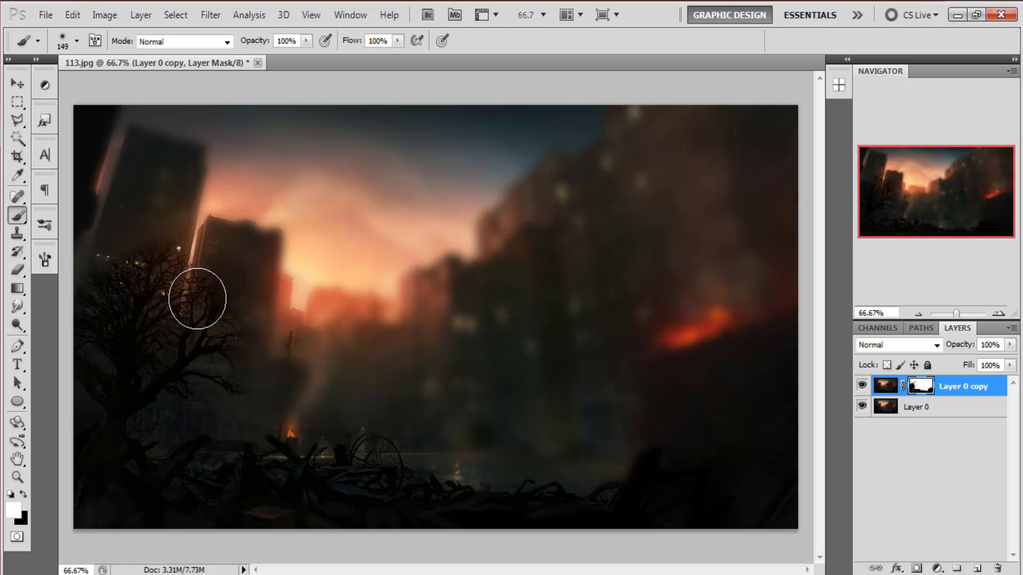
pyautogui.moveTo(186, 293)
pyautogui.mouseDown()
pyautogui.moveTo(66, 301)
pyautogui.moveTo(116, 323)
pyautogui.moveTo(265, 276)
pyautogui.moveTo(149, 359)
pyautogui.moveTo(130, 393)
pyautogui.moveTo(260, 363)
pyautogui.moveTo(126, 452)
pyautogui.mouseUp()
# Paint black to sharpen the fire, central and right-hand buildings, then white to re-blur the central sky
pyautogui.click(24, 495)
pyautogui.moveTo(799, 315)
pyautogui.mouseDown()
pyautogui.moveTo(703, 336)
pyautogui.moveTo(612, 322)
pyautogui.mouseUp()
pyautogui.moveTo(586, 176)
pyautogui.mouseDown()
pyautogui.moveTo(491, 229)
pyautogui.moveTo(469, 274)
pyautogui.moveTo(427, 283)
pyautogui.mouseUp()
pyautogui.moveTo(669, 148)
pyautogui.mouseDown()
pyautogui.moveTo(580, 167)
pyautogui.moveTo(582, 299)
pyautogui.moveTo(694, 197)
pyautogui.moveTo(398, 385)
pyautogui.moveTo(297, 319)
pyautogui.moveTo(229, 359)
pyautogui.moveTo(597, 421)
pyautogui.mouseUp()
pyautogui.click(22, 496)
pyautogui.moveTo(270, 388)
pyautogui.mouseDown()
pyautogui.moveTo(432, 287)
pyautogui.moveTo(347, 318)
pyautogui.moveTo(287, 315)
pyautogui.moveTo(339, 238)
pyautogui.moveTo(402, 375)
pyautogui.moveTo(339, 404)
pyautogui.moveTo(243, 404)
pyautogui.moveTo(271, 377)
pyautogui.moveTo(240, 311)
pyautogui.moveTo(164, 312)
pyautogui.moveTo(257, 340)
pyautogui.moveTo(184, 213)
pyautogui.moveTo(264, 190)
pyautogui.moveTo(64, 155)
pyautogui.moveTo(107, 127)
pyautogui.moveTo(65, 371)
pyautogui.moveTo(90, 439)
pyautogui.moveTo(108, 390)
pyautogui.moveTo(104, 445)
pyautogui.moveTo(196, 449)
pyautogui.moveTo(141, 399)
pyautogui.moveTo(199, 412)
pyautogui.moveTo(241, 529)
pyautogui.moveTo(255, 487)
pyautogui.moveTo(338, 401)
pyautogui.moveTo(363, 444)
pyautogui.moveTo(403, 428)
pyautogui.moveTo(442, 463)
pyautogui.moveTo(561, 512)
pyautogui.moveTo(978, 539)
pyautogui.moveTo(709, 476)
pyautogui.moveTo(564, 452)
pyautogui.mouseUp()
# With the Move tool active, delete the blurred Layer 0 copy and its mask
pyautogui.click(20, 85)
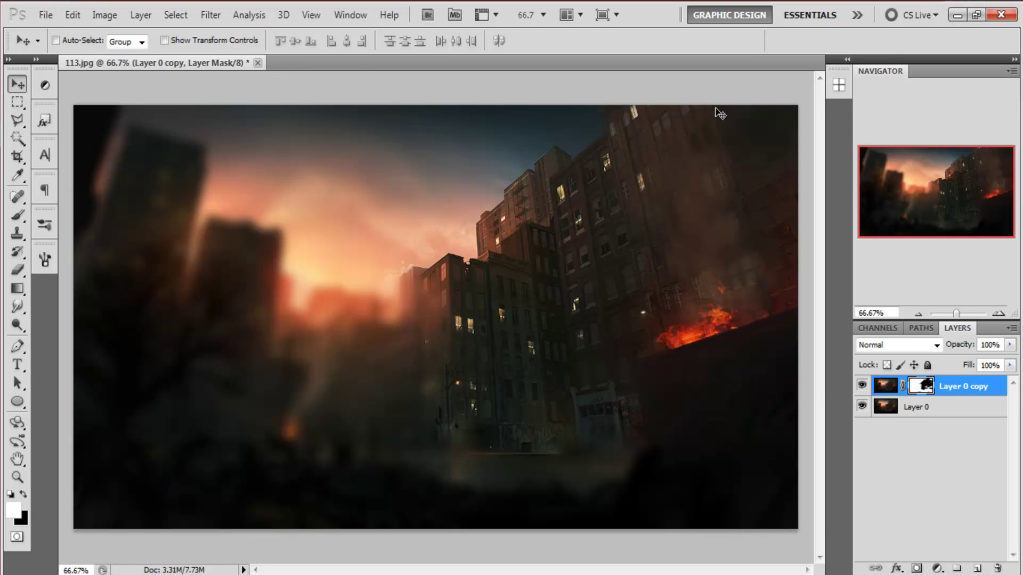
pyautogui.press('Delete')
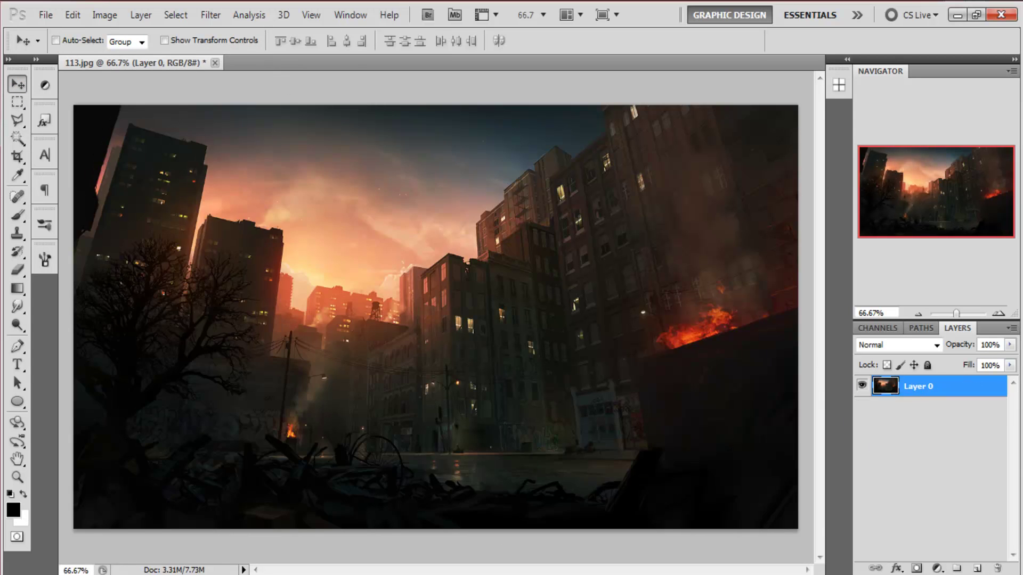